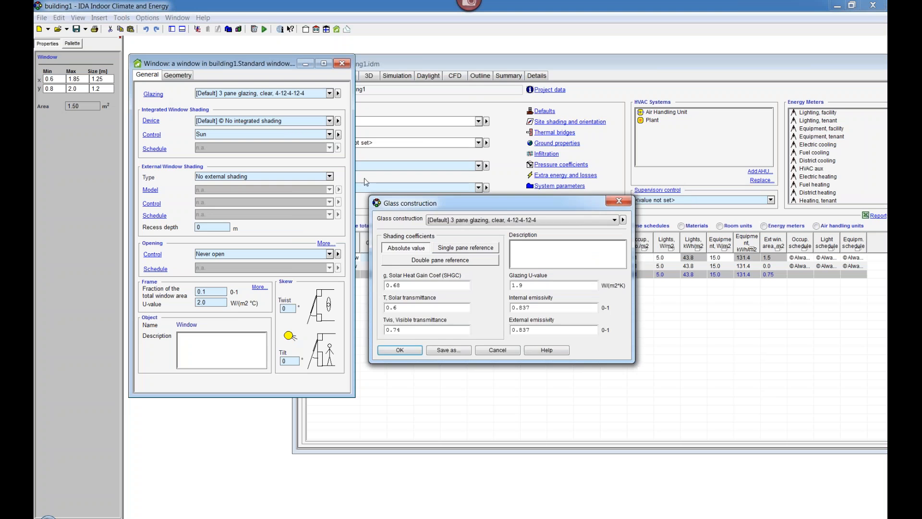
# - Examine the shading coefficients, visible transmittance and U-value of the standard window's default 3-pane glass construction
pyautogui.moveTo(500, 205); pyautogui.dragTo(381, 111)
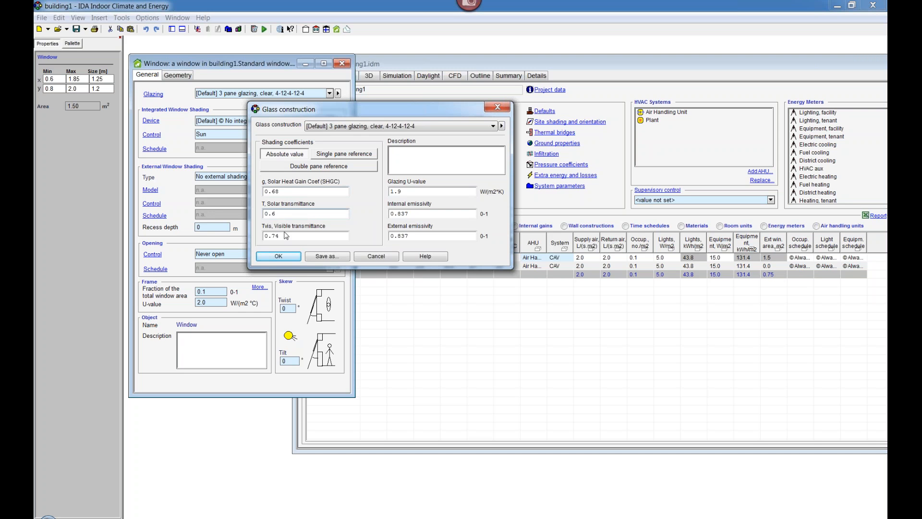
pyautogui.moveTo(289, 239); pyautogui.dragTo(265, 237)
pyautogui.click(413, 192)
pyautogui.click(305, 192)
pyautogui.press('Escape')
# - Review the multipliers and diffusion factor of the standard window's integrated shading device without changing them
pyautogui.click(157, 124)
pyautogui.moveTo(408, 163); pyautogui.dragTo(261, 72)
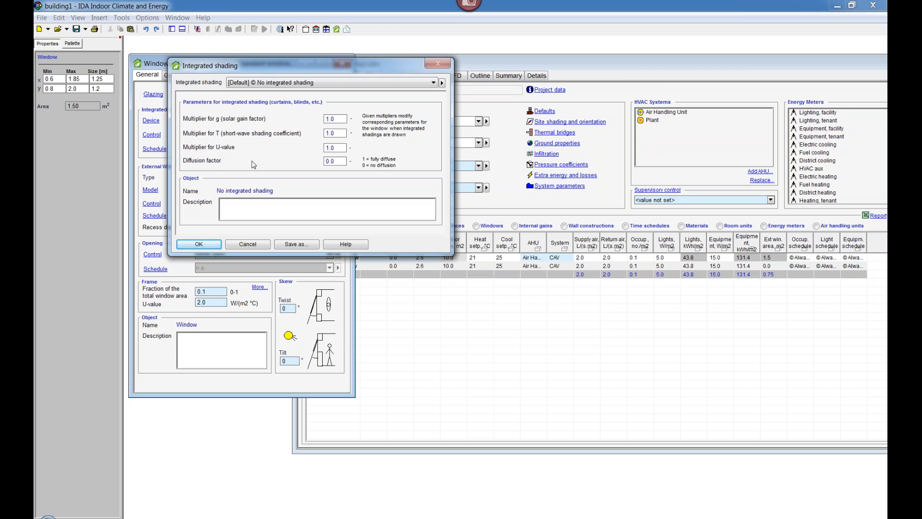
pyautogui.doubleClick(336, 161)
pyautogui.click(256, 247)
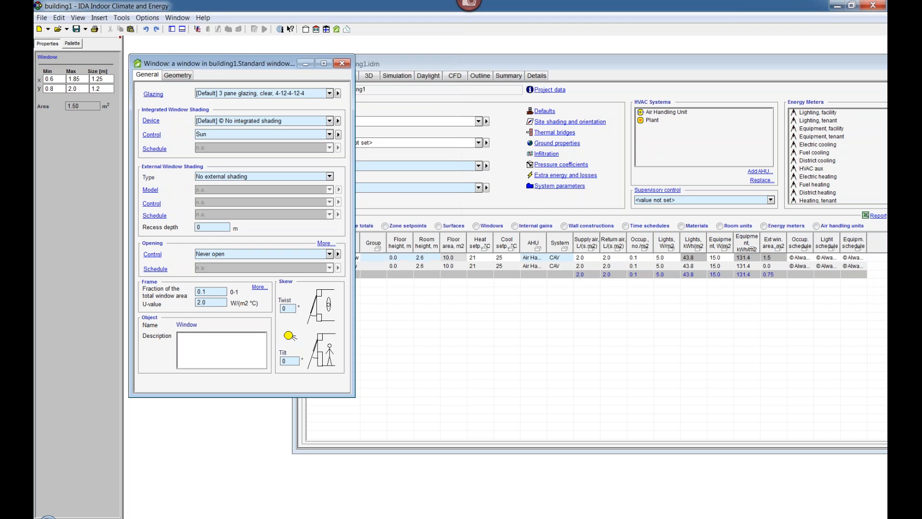
# - Look at the standard window's glazing definition once more and close the window's form
pyautogui.click(154, 94)
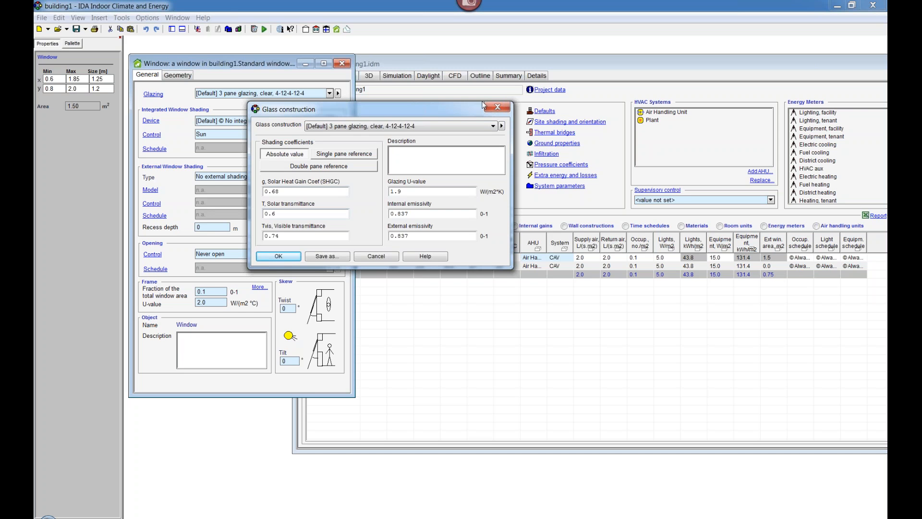
pyautogui.click(496, 110)
pyautogui.click(342, 64)
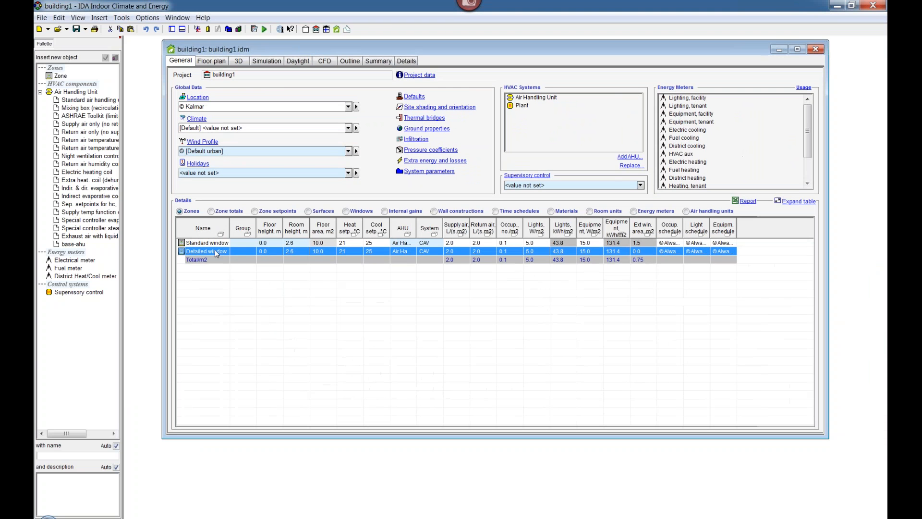
# - Insert a detailed window into Wall 3, the external wall of the Detailed window zone
pyautogui.doubleClick(216, 251)
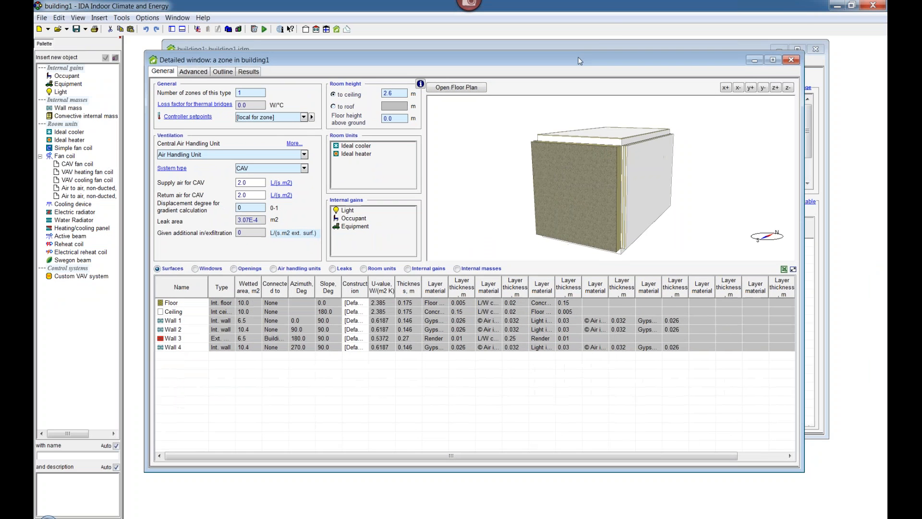
pyautogui.moveTo(615, 68); pyautogui.dragTo(565, 55)
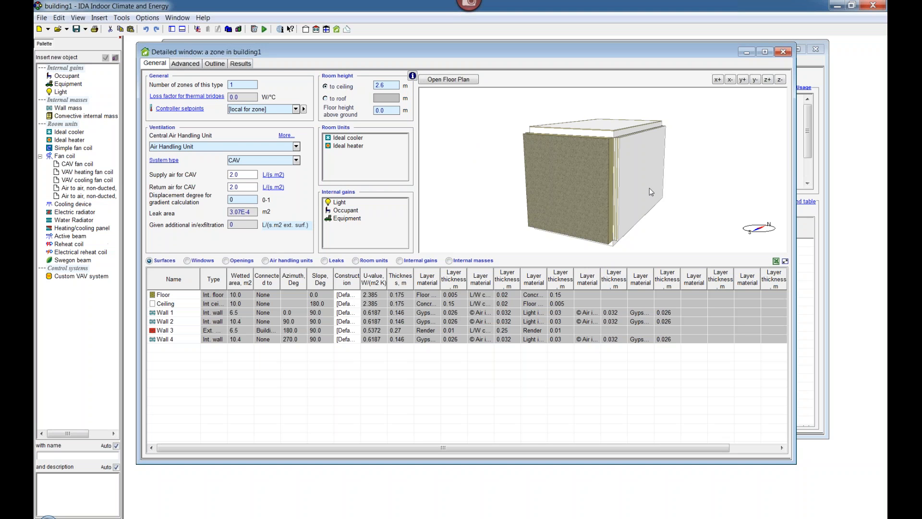
pyautogui.doubleClick(577, 192)
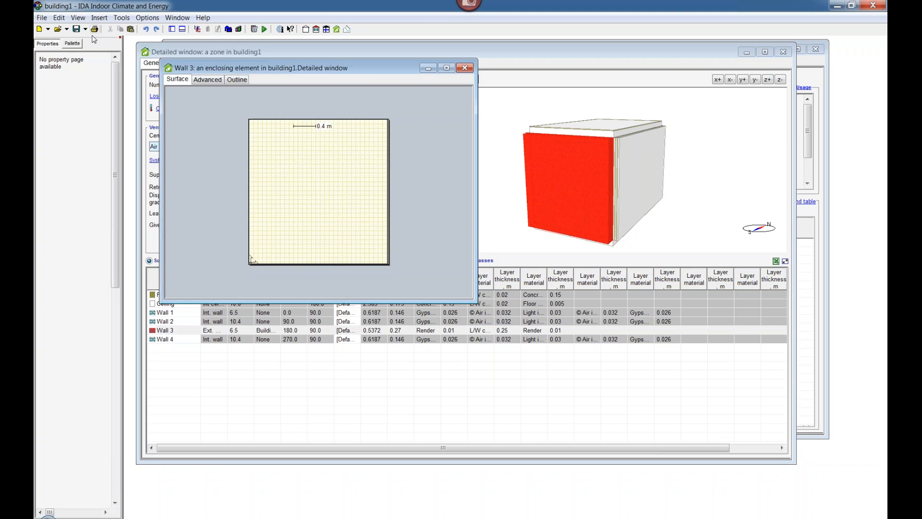
pyautogui.click(73, 44)
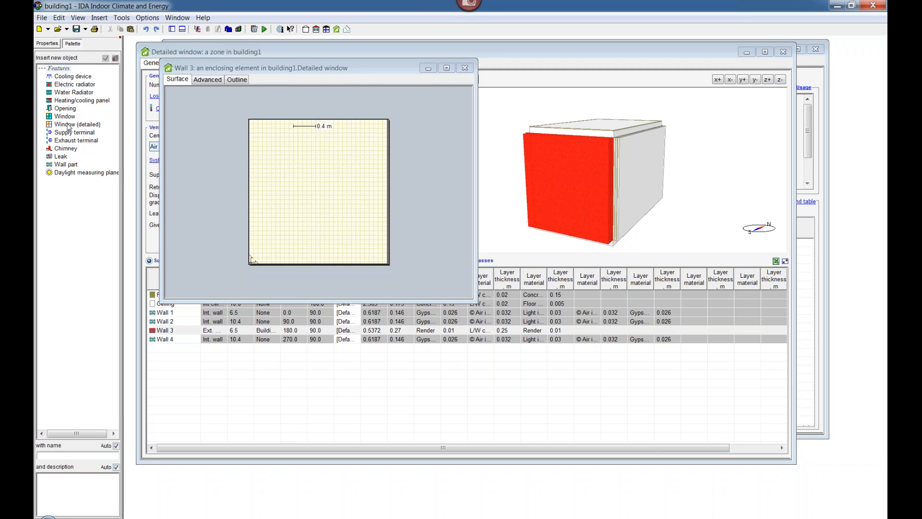
pyautogui.click(52, 125)
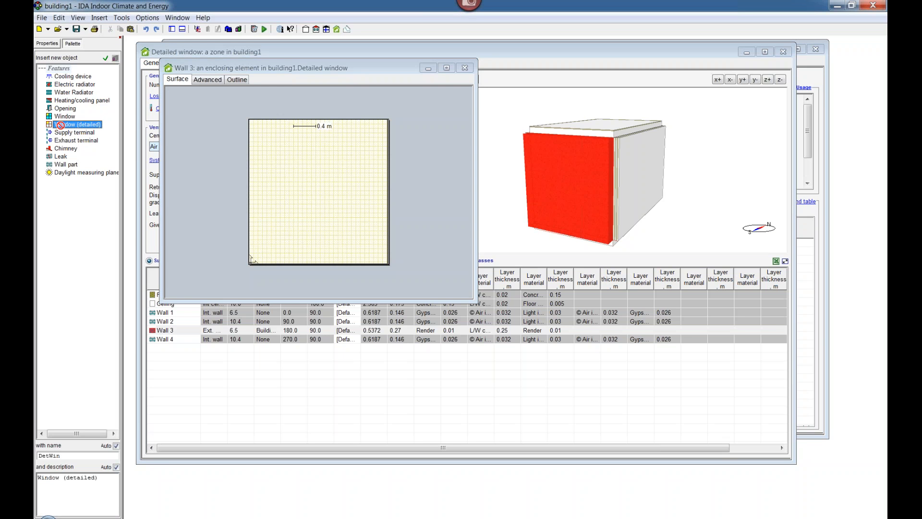
pyautogui.click(305, 155)
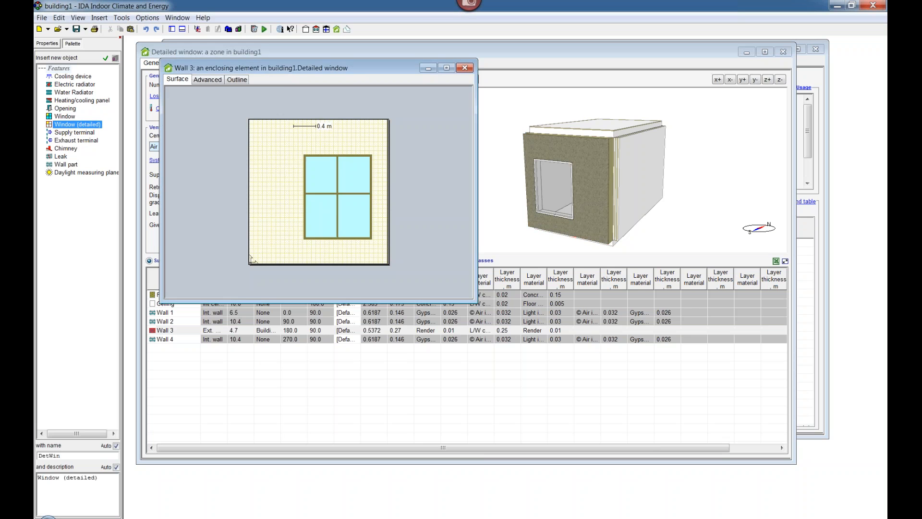
# - Open the new detailed window's form and view its ventilated construction options, keeping None
pyautogui.doubleClick(329, 176)
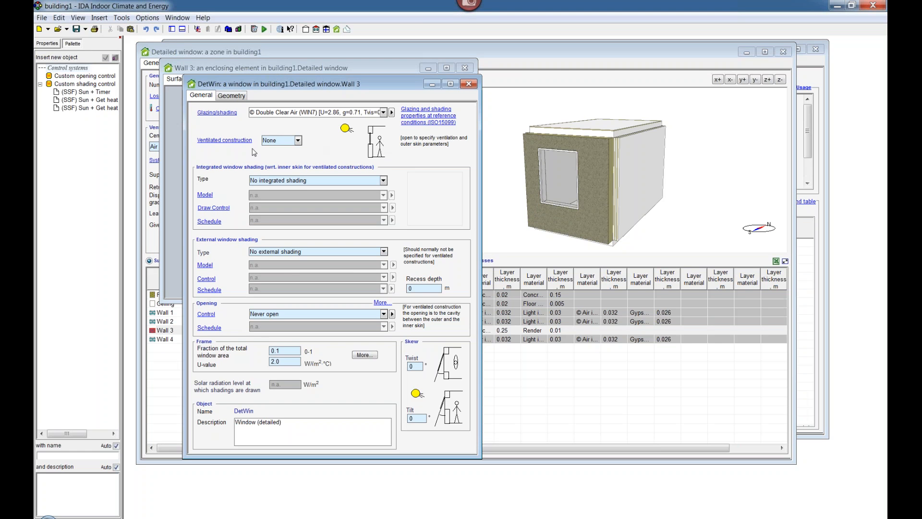
pyautogui.click(297, 142)
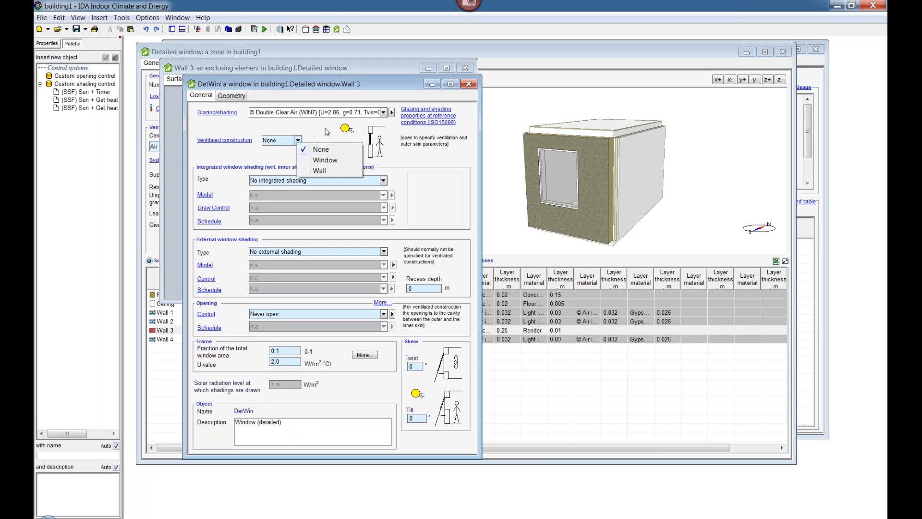
pyautogui.click(357, 138)
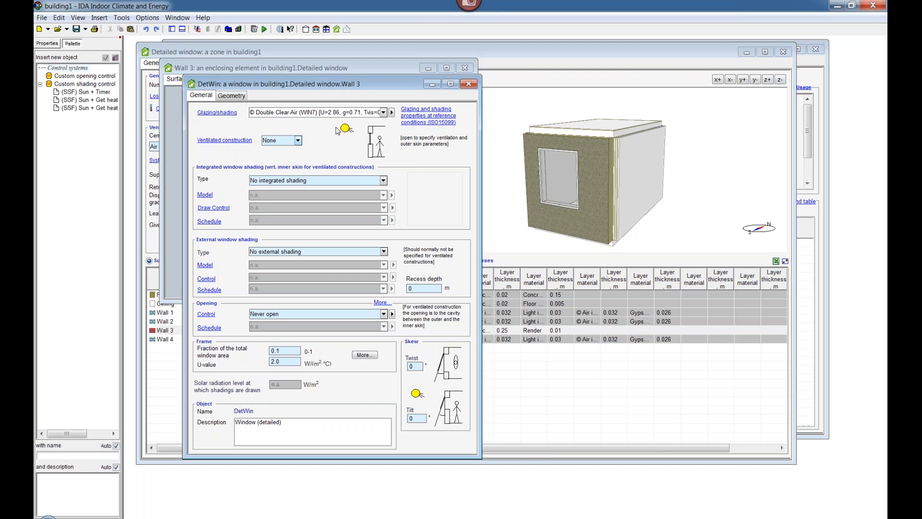
# - Examine the optical and thermal properties of the outermost pane in the Double Clear Air glazing construction
pyautogui.click(222, 114)
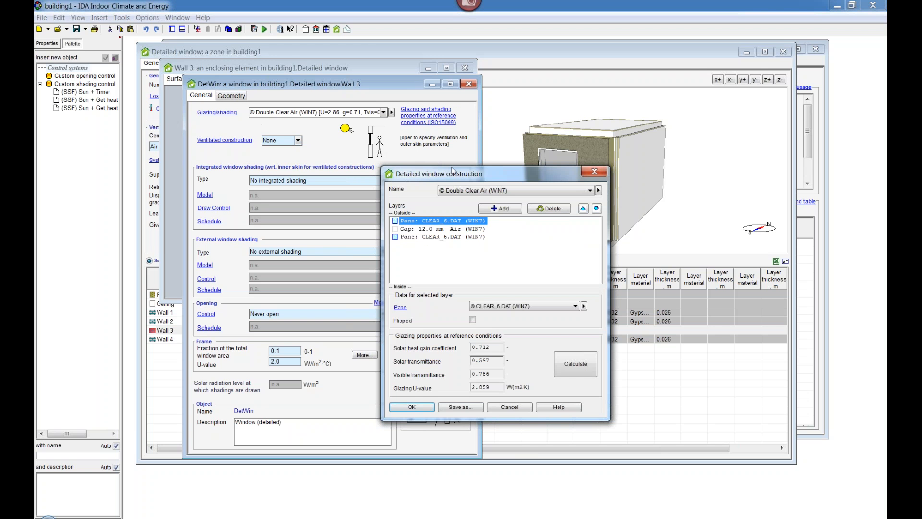
pyautogui.moveTo(510, 179); pyautogui.dragTo(394, 84)
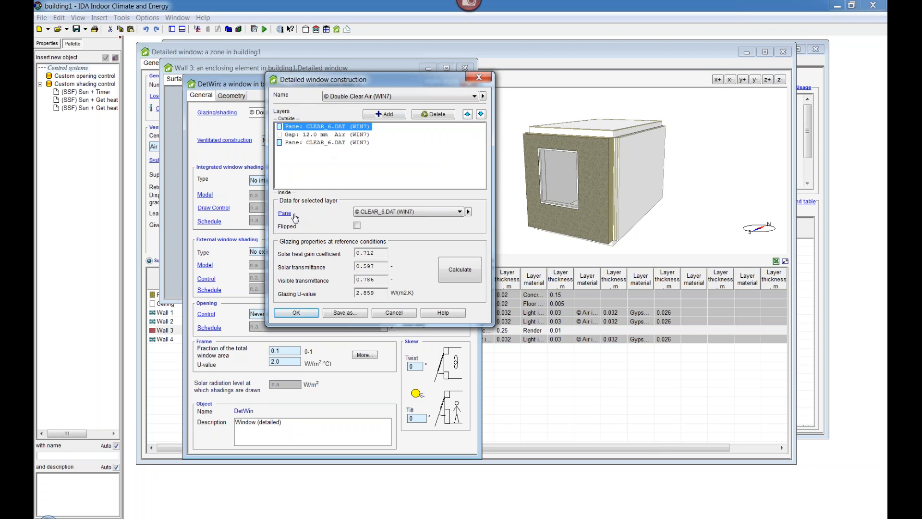
pyautogui.click(285, 213)
pyautogui.moveTo(465, 159); pyautogui.dragTo(561, 88)
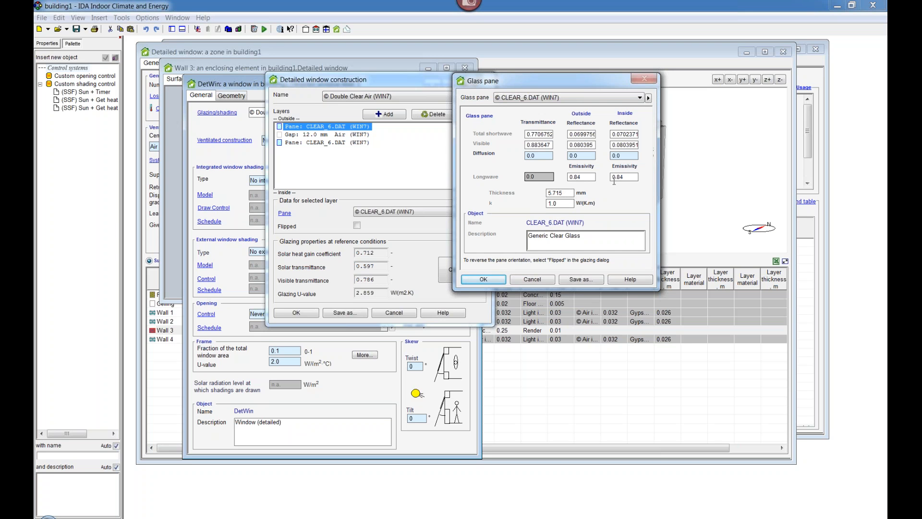
pyautogui.press('Return')
# - Check the available gap materials and the gas properties of the air layer between the panes
pyautogui.click(369, 136)
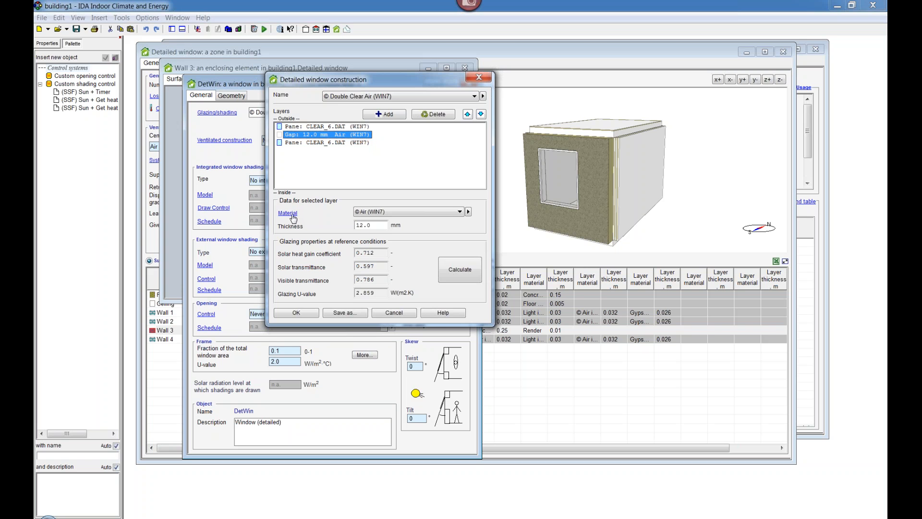
pyautogui.click(449, 213)
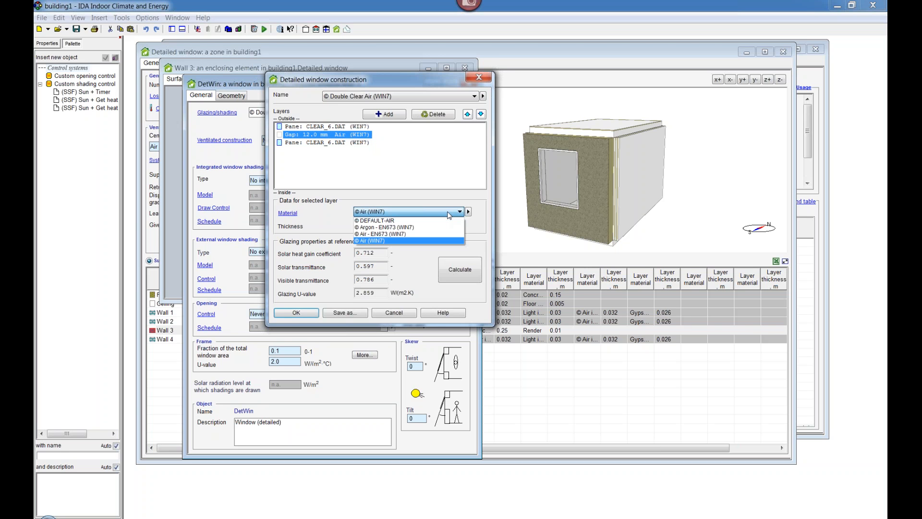
pyautogui.click(288, 214)
pyautogui.click(288, 214)
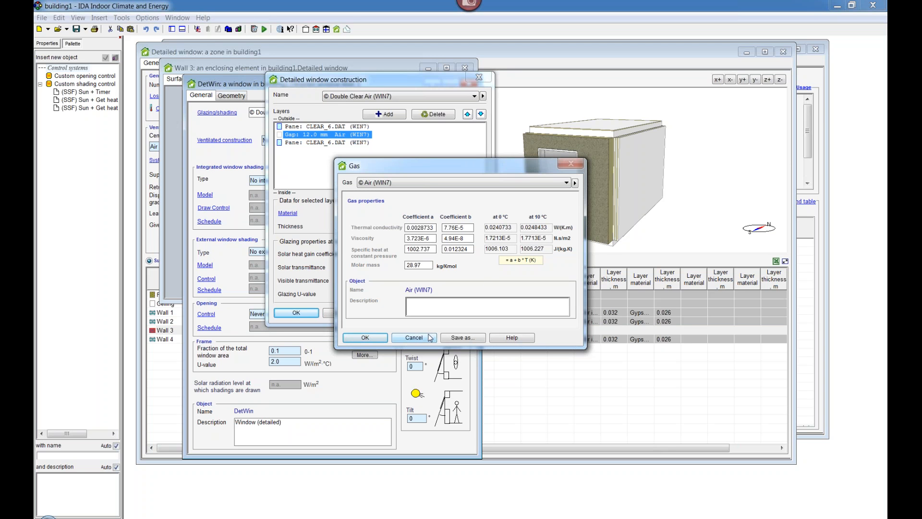
pyautogui.click(414, 337)
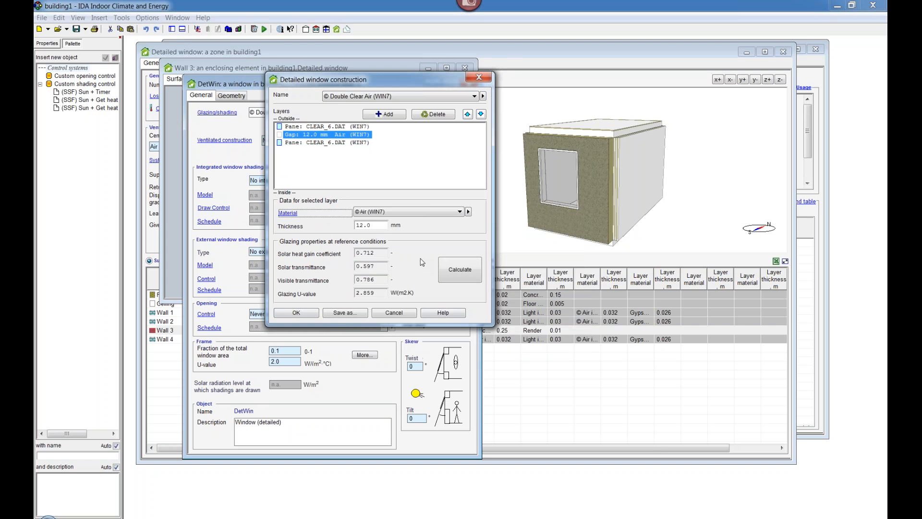
# - Add a Venetian shade layer directly after the air gap and load Venetian C0 (WIN7) from the database as its device
pyautogui.click(387, 116)
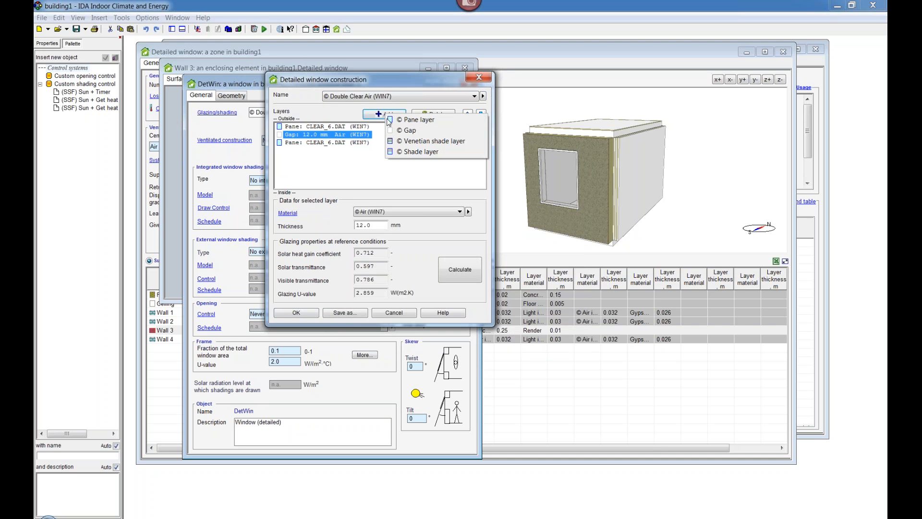
pyautogui.click(435, 141)
pyautogui.click(418, 213)
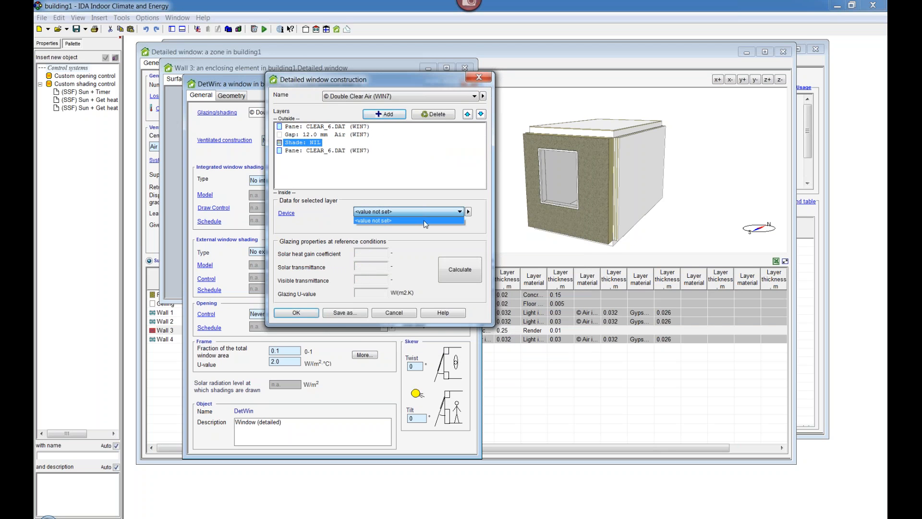
pyautogui.click(468, 212)
pyautogui.click(469, 211)
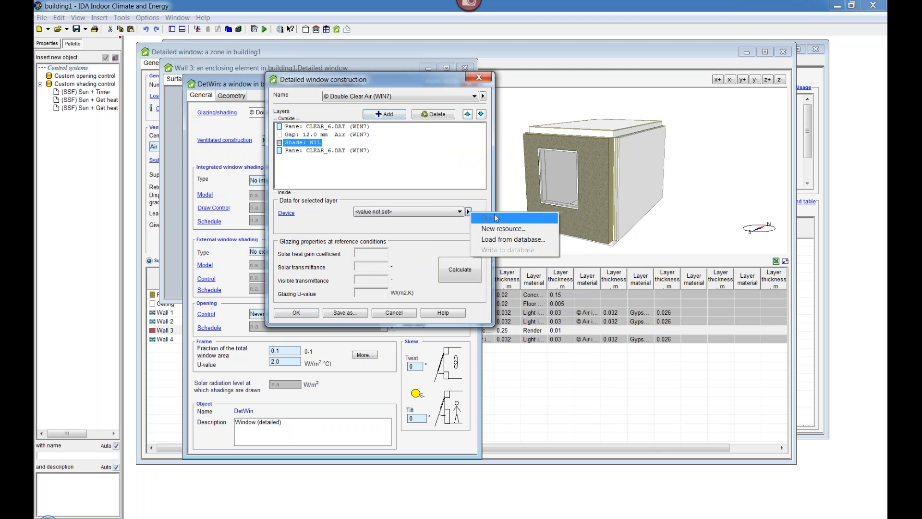
pyautogui.click(511, 239)
pyautogui.moveTo(492, 151); pyautogui.dragTo(466, 81)
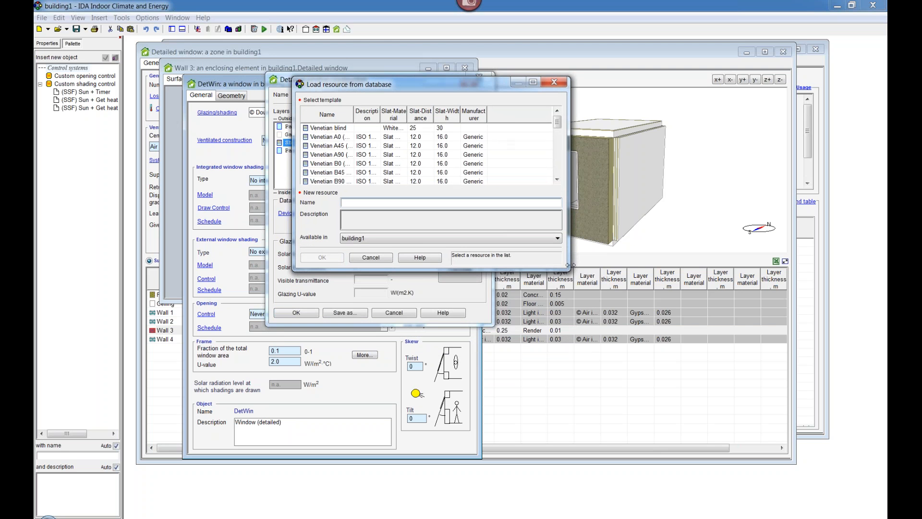
pyautogui.moveTo(573, 266); pyautogui.dragTo(706, 408)
pyautogui.scroll(-2, 687, 168)
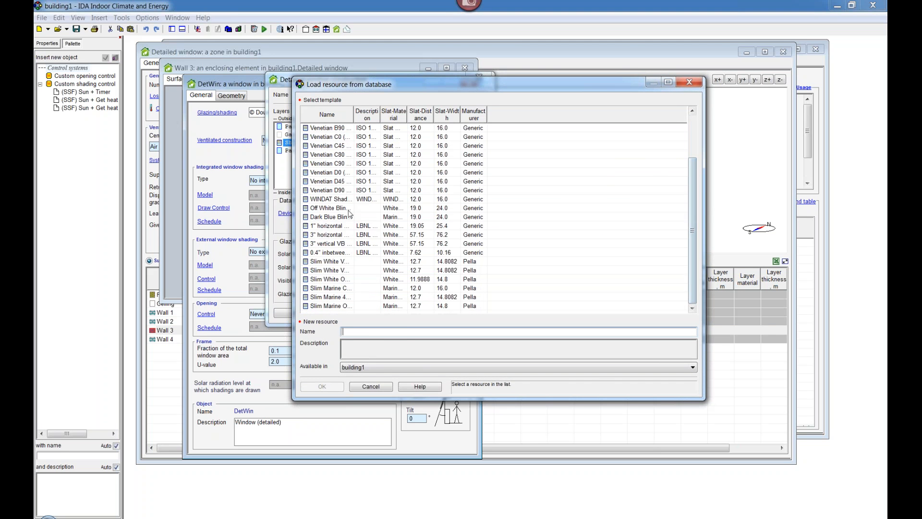
pyautogui.click(328, 137)
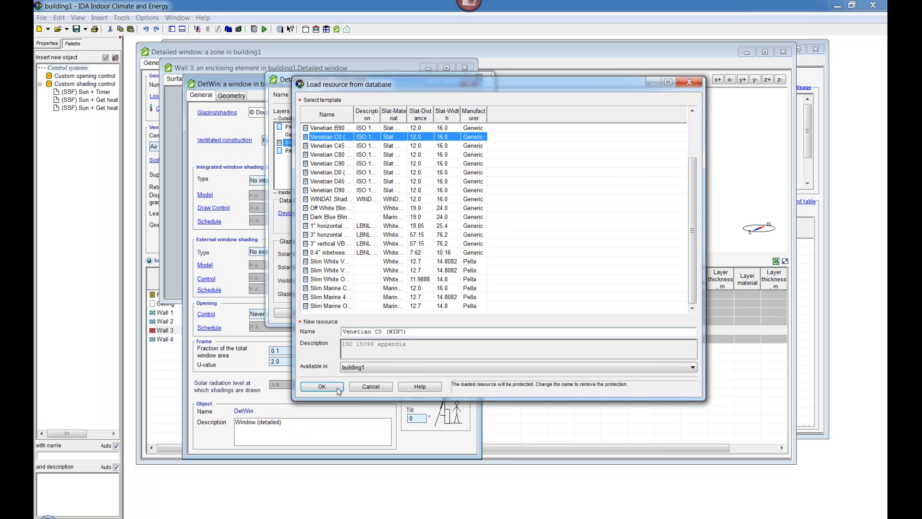
pyautogui.click(322, 386)
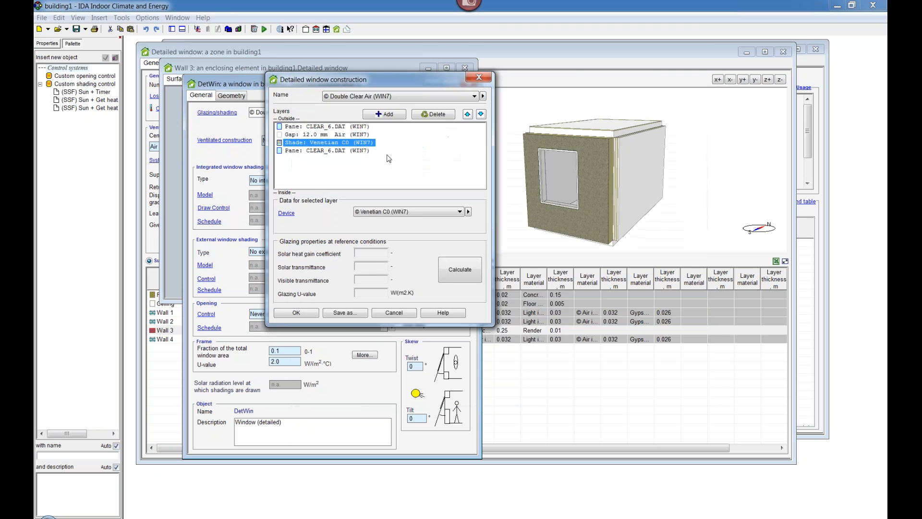
# - View the slat settings of the shade layer's Venetian C0 blind and return to its layer in the construction
pyautogui.click(287, 214)
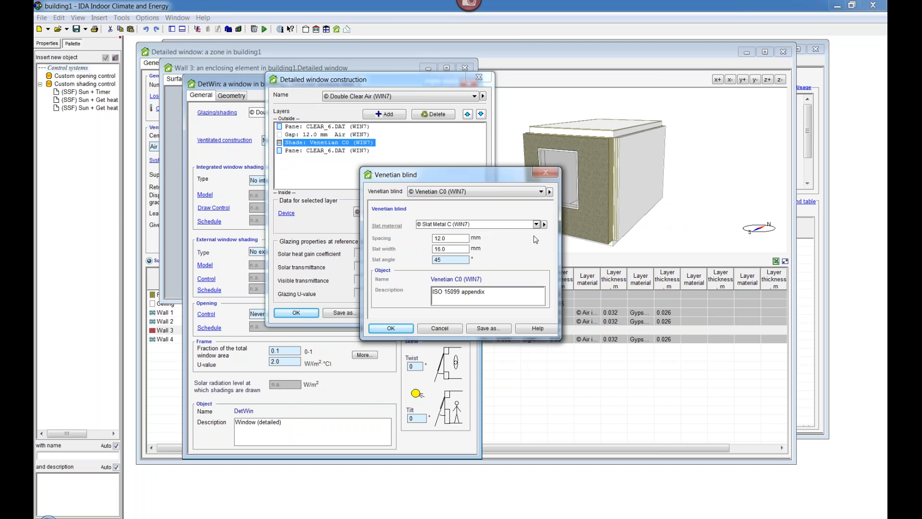
pyautogui.press('Return')
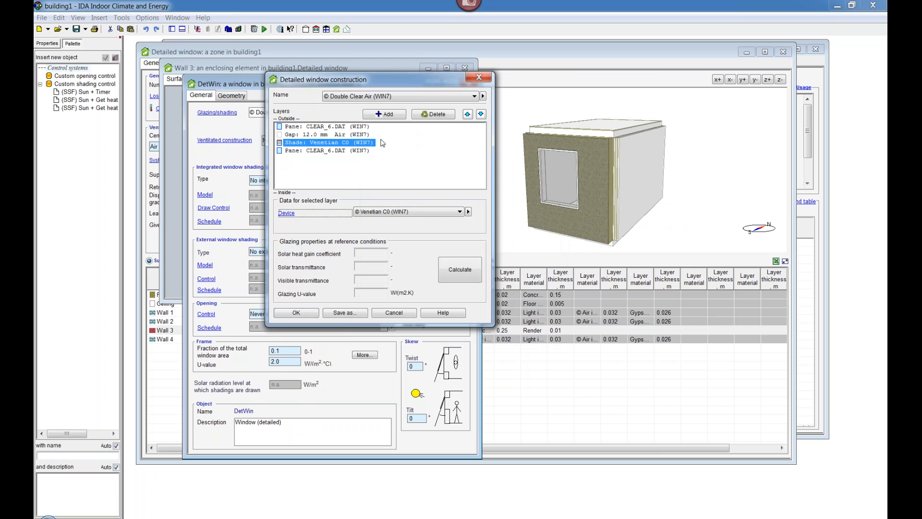
pyautogui.click(336, 144)
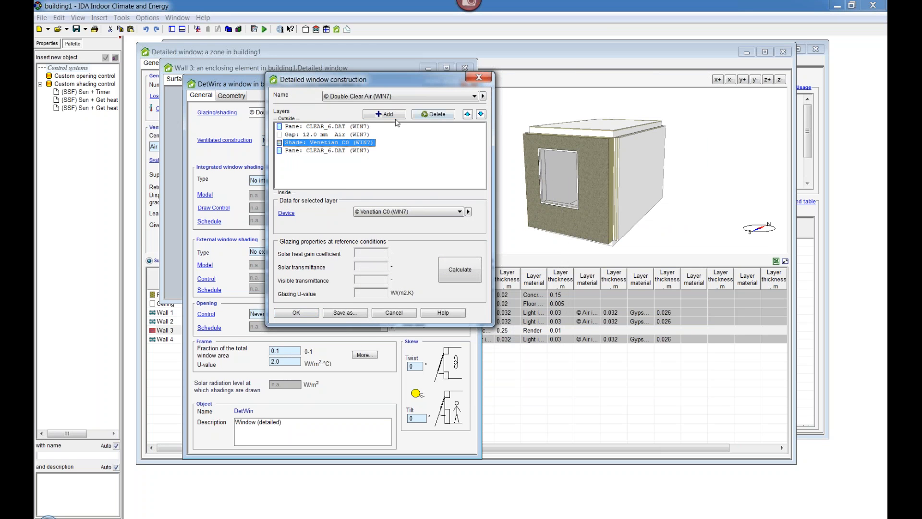
# - Inspect the reflectance, thickness and openness factor of the blind's slat material, Slat Metal C (WIN7), leaving the blind's settings open
pyautogui.click(287, 213)
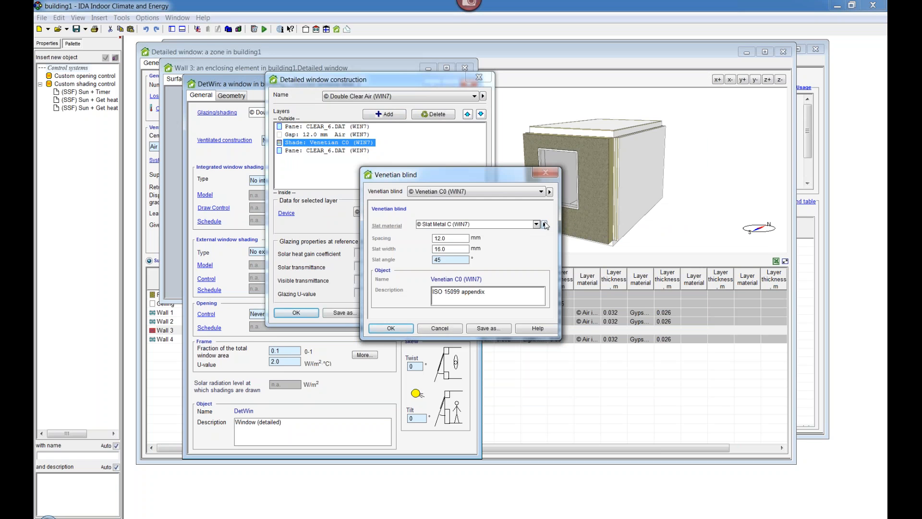
pyautogui.click(544, 224)
pyautogui.click(558, 233)
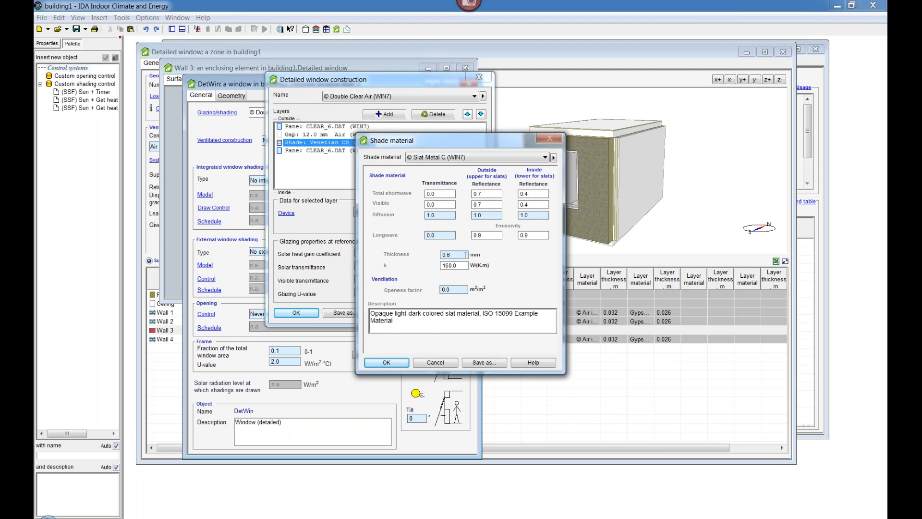
pyautogui.doubleClick(448, 290)
pyautogui.click(435, 363)
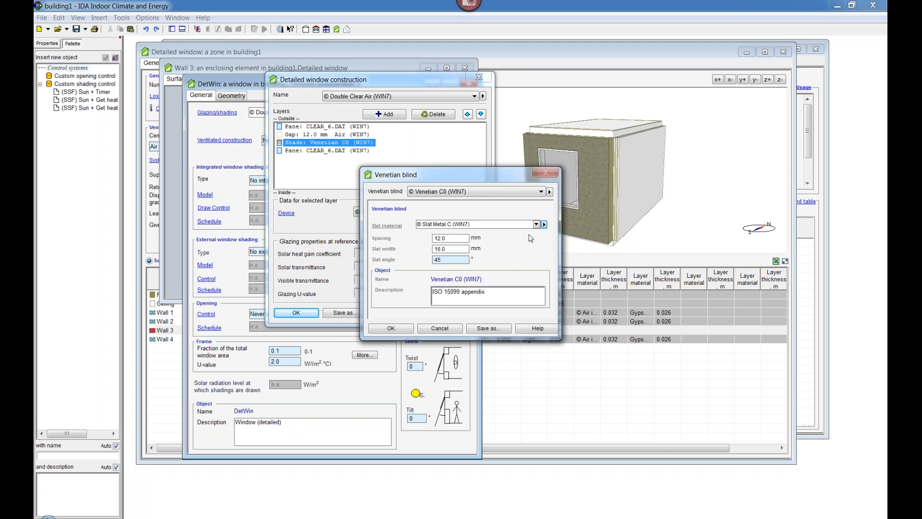
pyautogui.moveTo(469, 171); pyautogui.dragTo(628, 80)
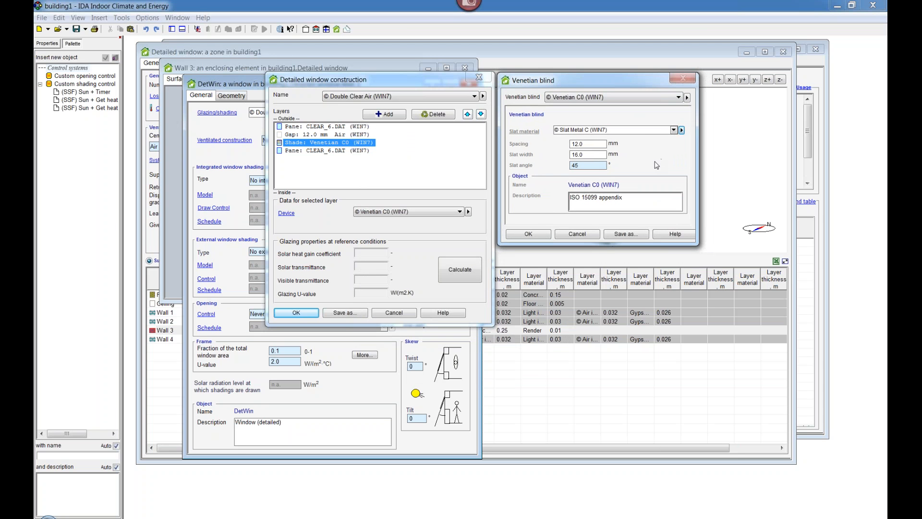
# - Close the blind's settings, delete the Venetian shade layer from the Double Clear Air (WIN7) construction and select the remaining air gap
pyautogui.doubleClick(588, 145)
pyautogui.press('Tab')
pyautogui.press('Tab')
pyautogui.press('Return')
pyautogui.click(434, 114)
pyautogui.click(358, 134)
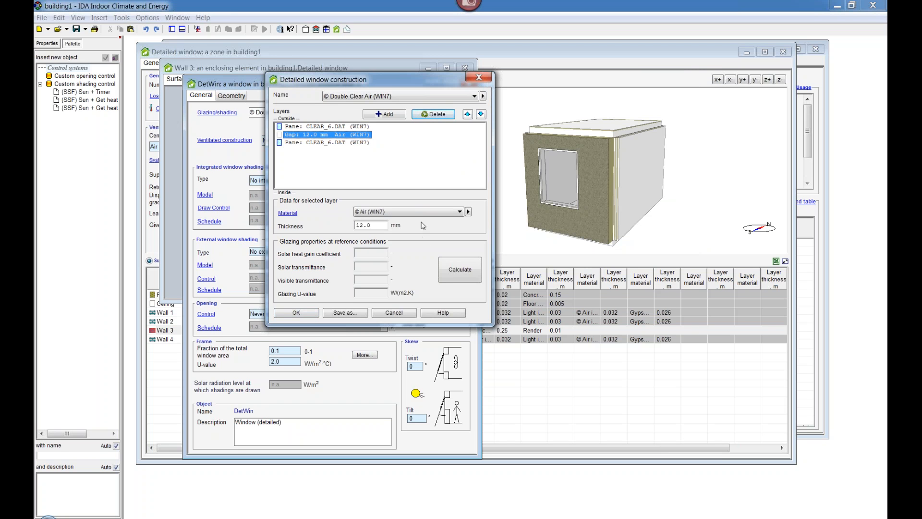
# - Calculate the double glazing's properties at reference conditions, check its U-value and leave the construction without saving
pyautogui.click(450, 266)
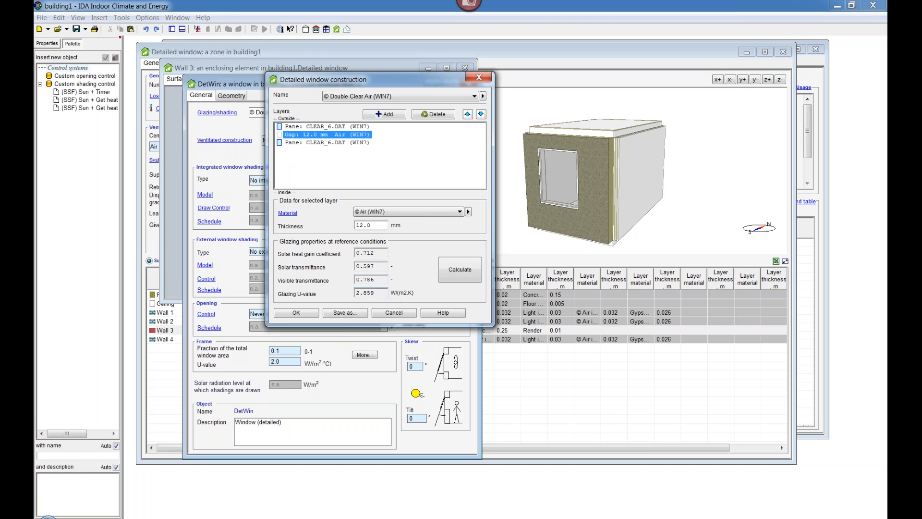
pyautogui.moveTo(377, 292); pyautogui.dragTo(342, 297)
pyautogui.click(394, 312)
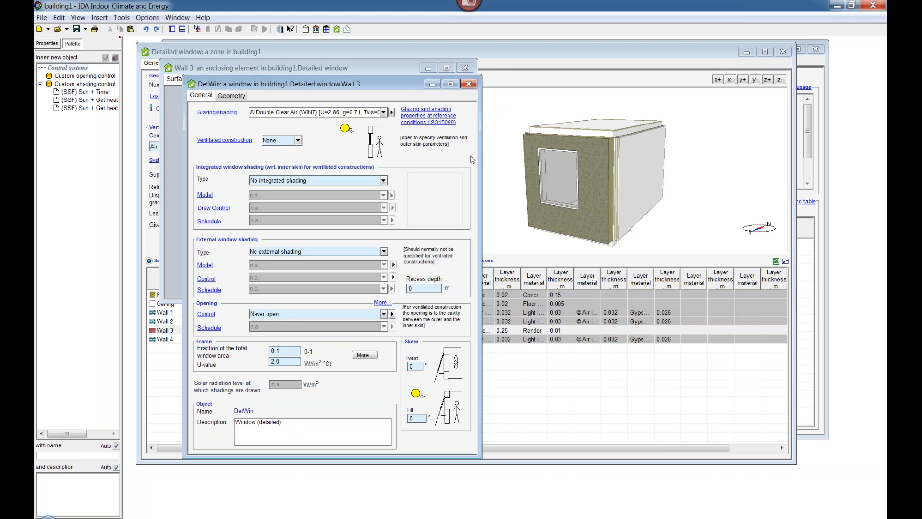
# - Review the window's glazing and shading properties at reference conditions (ISO15099) and the available save options
pyautogui.click(419, 120)
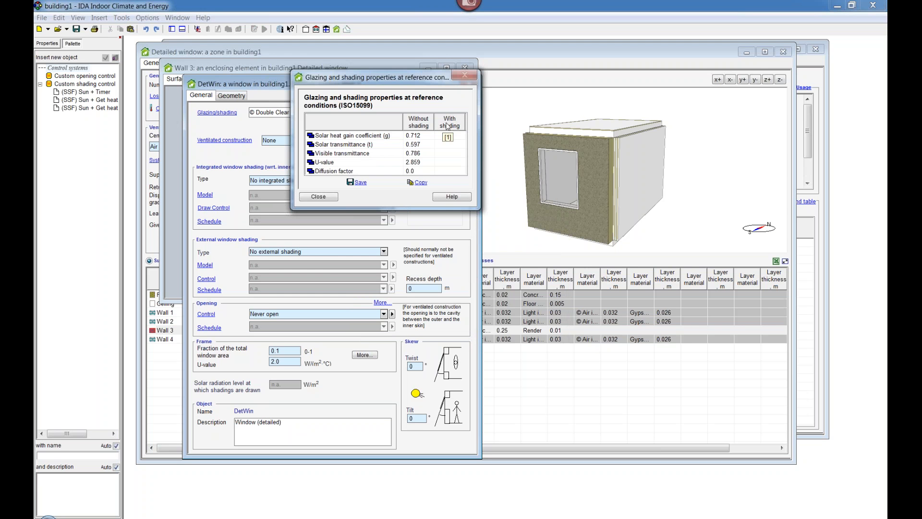
pyautogui.click(359, 183)
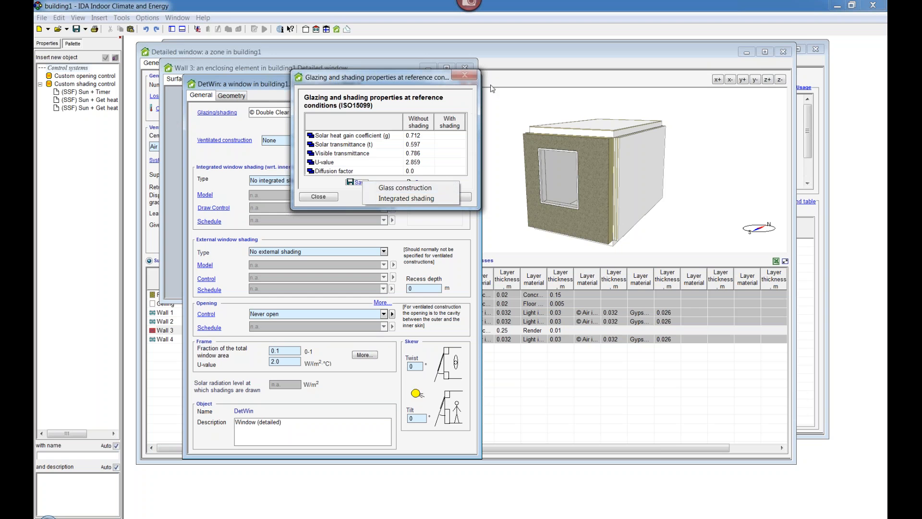
pyautogui.click(464, 77)
pyautogui.click(327, 197)
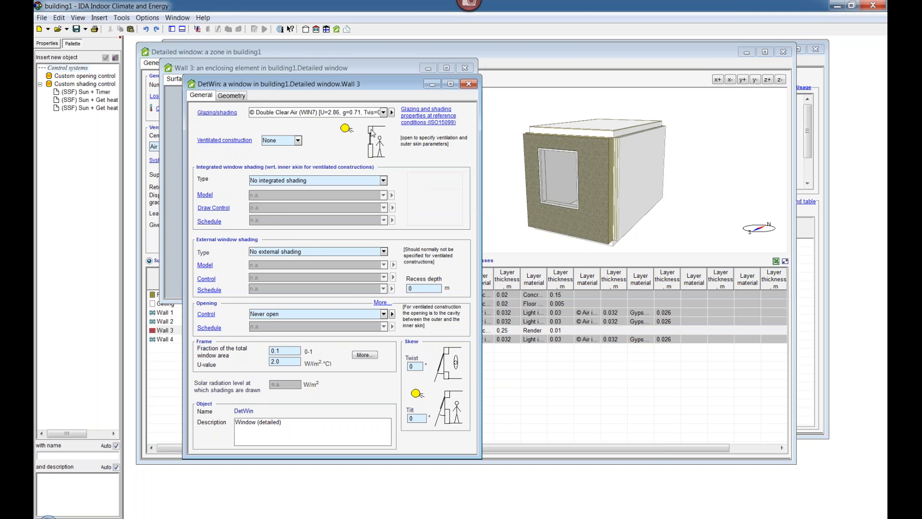
# - Close the detailed window and its wall, return to the building1 overview and switch to the U-value variation building model
pyautogui.click(469, 84)
pyautogui.click(465, 68)
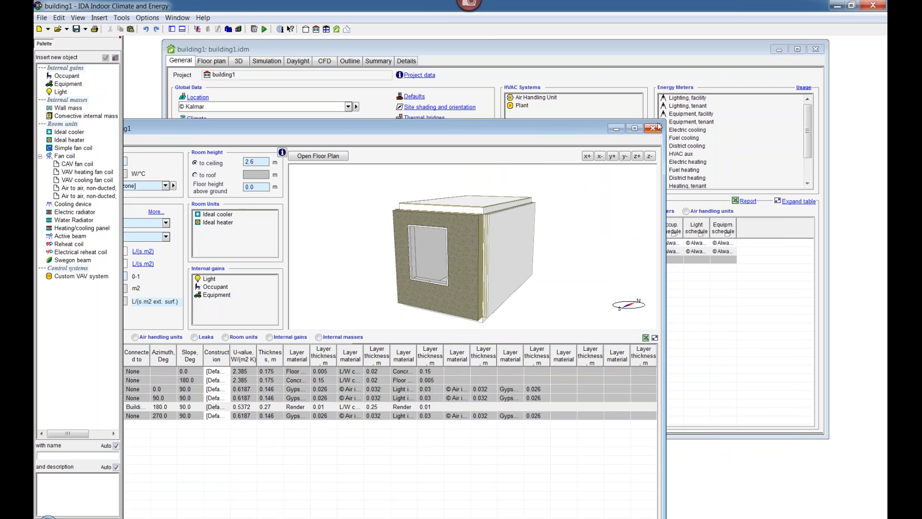
pyautogui.moveTo(574, 131); pyautogui.dragTo(870, 73)
pyautogui.click(269, 49)
pyautogui.click(177, 18)
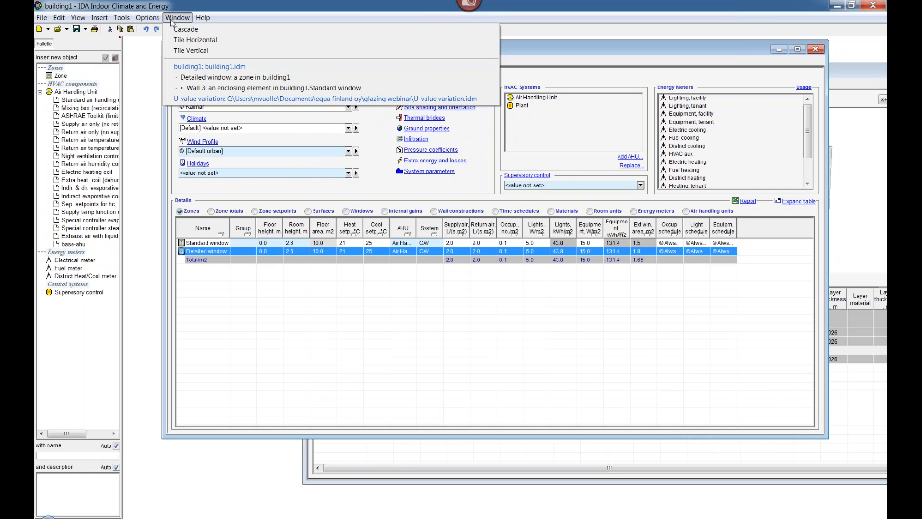
pyautogui.click(234, 99)
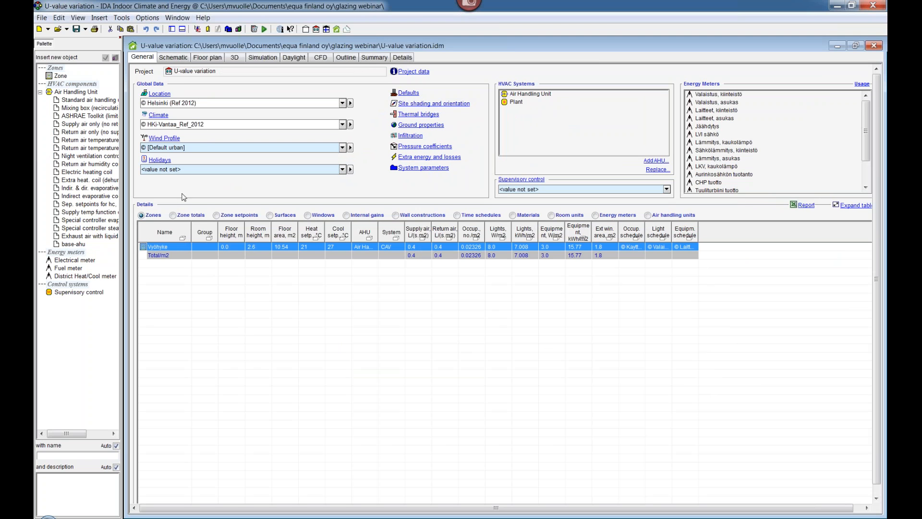
# - Open the glazing construction of the detailed window in Wall 3 of the Vyöhyke zone
pyautogui.doubleClick(166, 249)
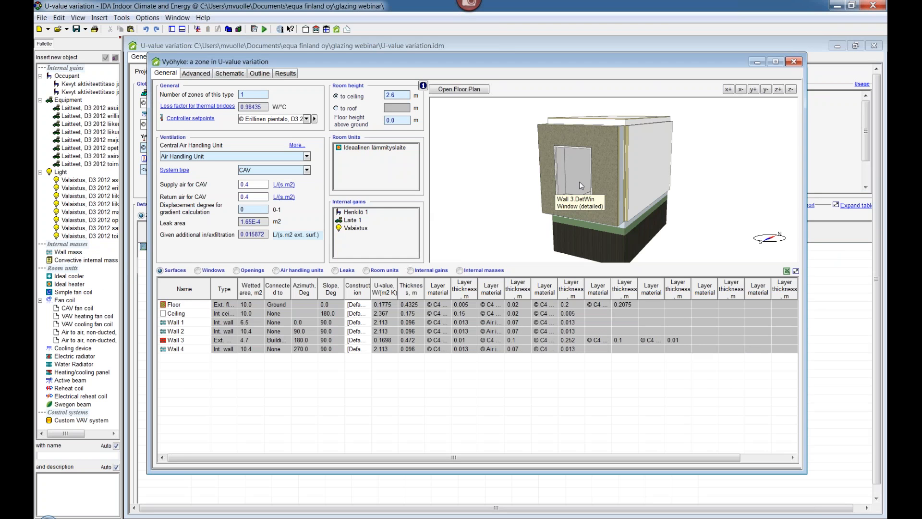
pyautogui.doubleClick(581, 186)
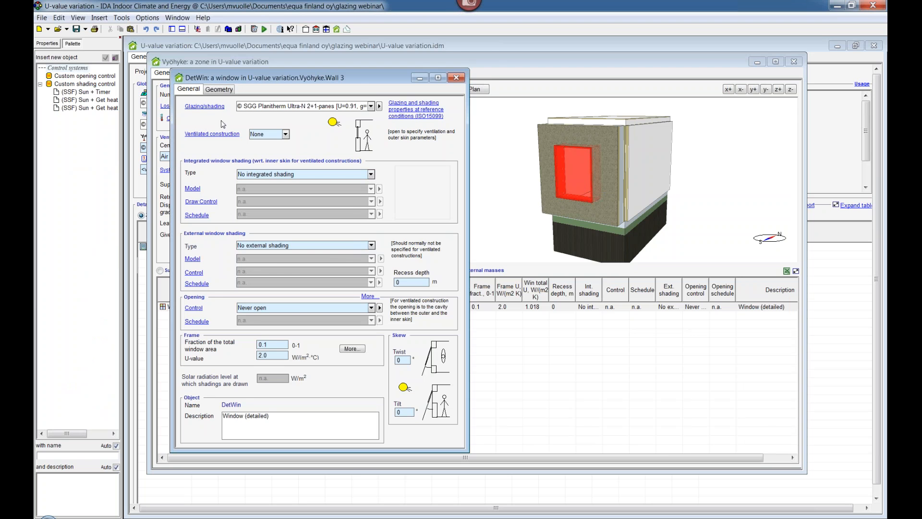
pyautogui.click(212, 108)
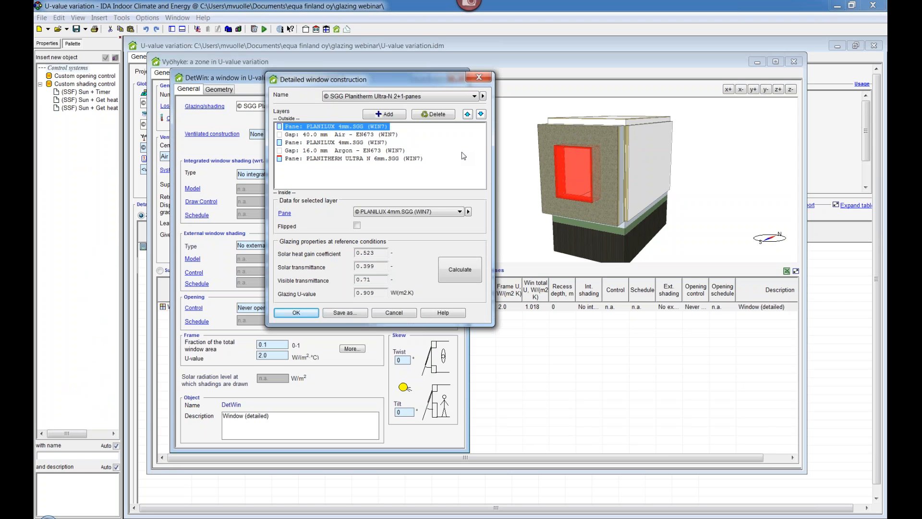
# - Inspect the 16 mm argon gap, the emissivity of the PLANITHERM ULTRA N 6mm pane and the glazing U-value, closing the construction
pyautogui.click(339, 150)
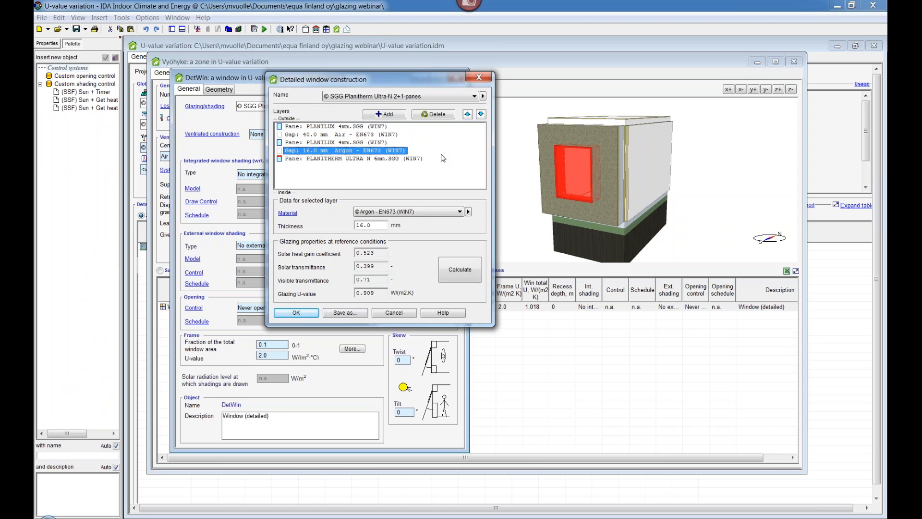
pyautogui.click(279, 158)
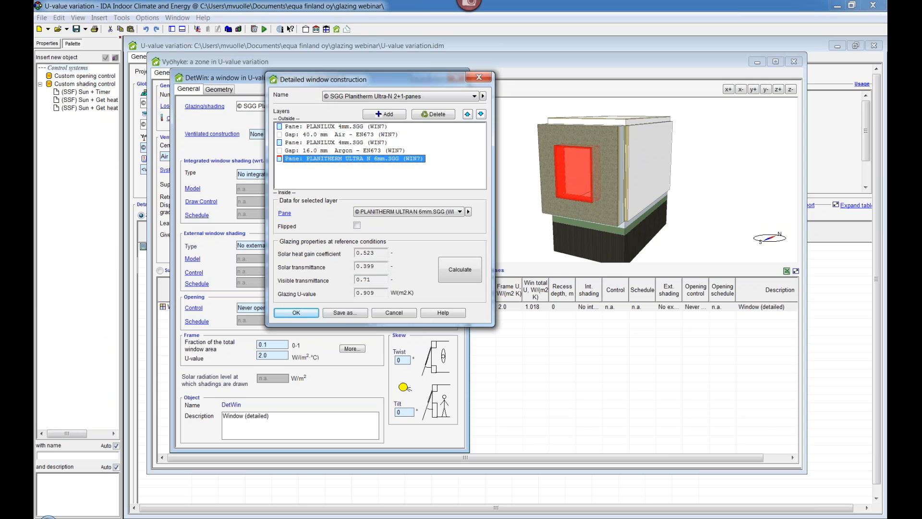
pyautogui.click(284, 213)
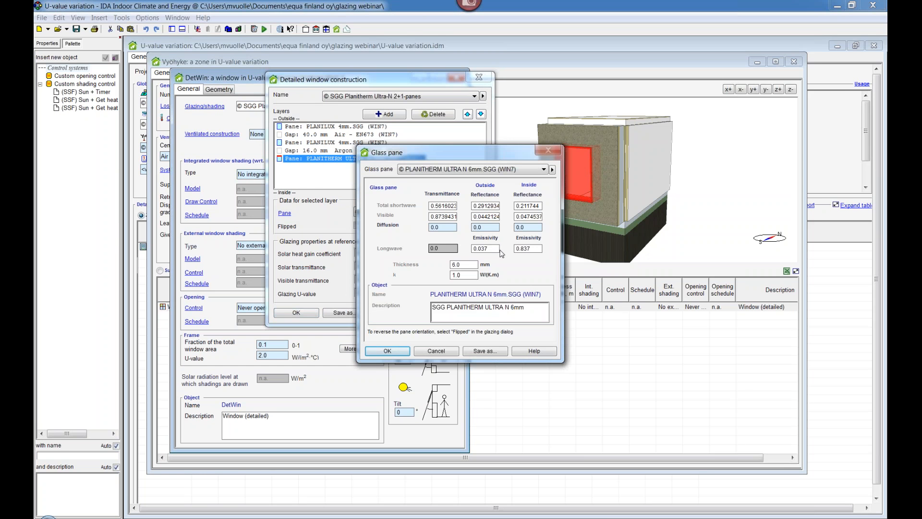
pyautogui.doubleClick(475, 248)
pyautogui.click(445, 353)
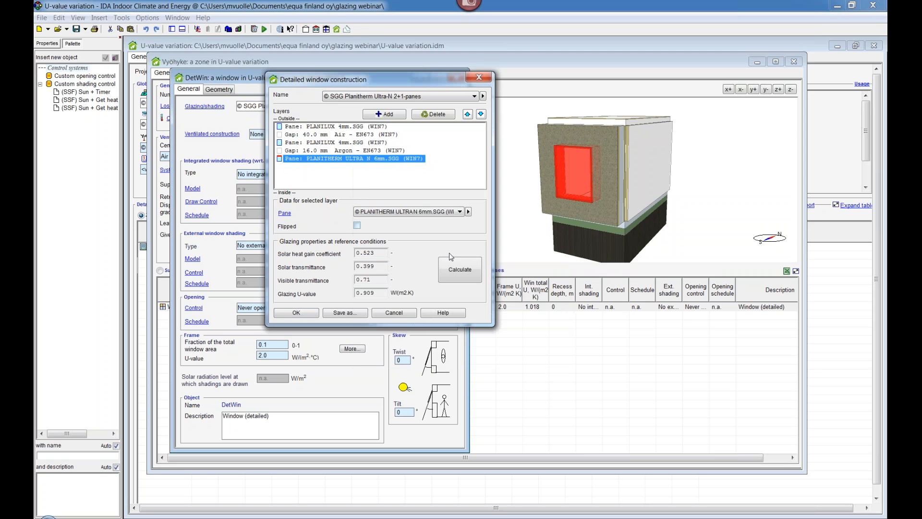
pyautogui.moveTo(382, 296); pyautogui.dragTo(355, 294)
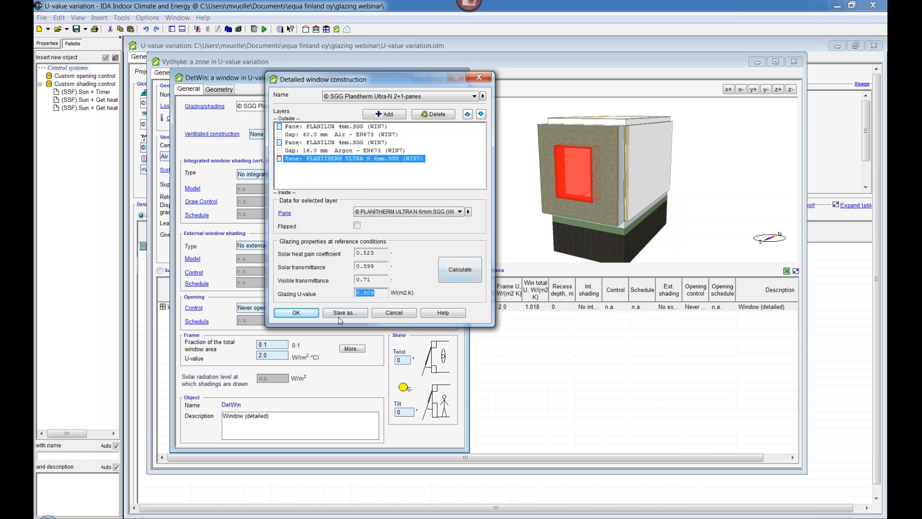
pyautogui.click(297, 312)
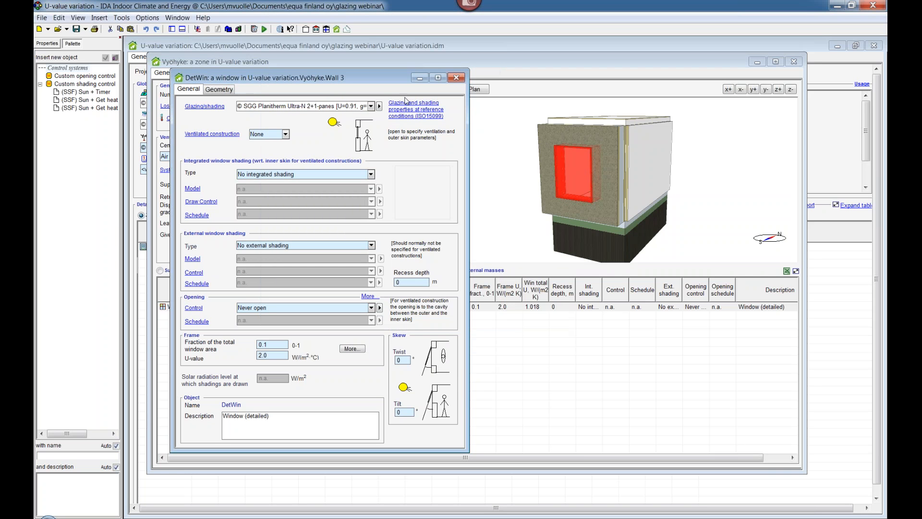
# - Close the window and zone forms and open the Vyöhyke zone's schematic from the building schematic
pyautogui.click(456, 78)
pyautogui.moveTo(417, 62); pyautogui.dragTo(281, 100)
pyautogui.click(657, 99)
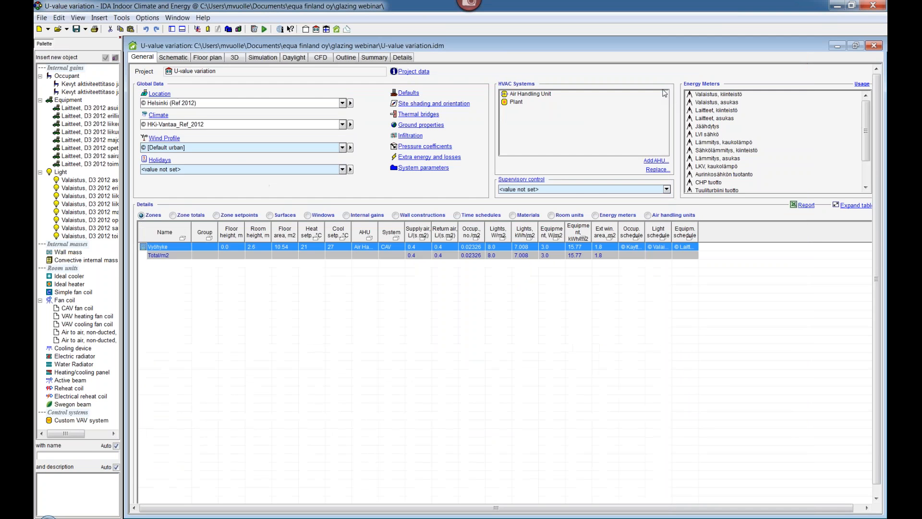
pyautogui.click(175, 59)
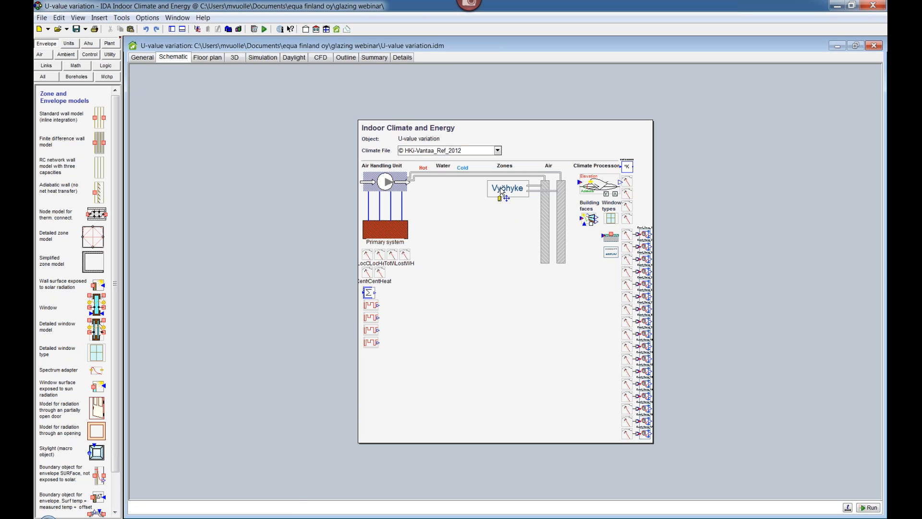
pyautogui.doubleClick(508, 188)
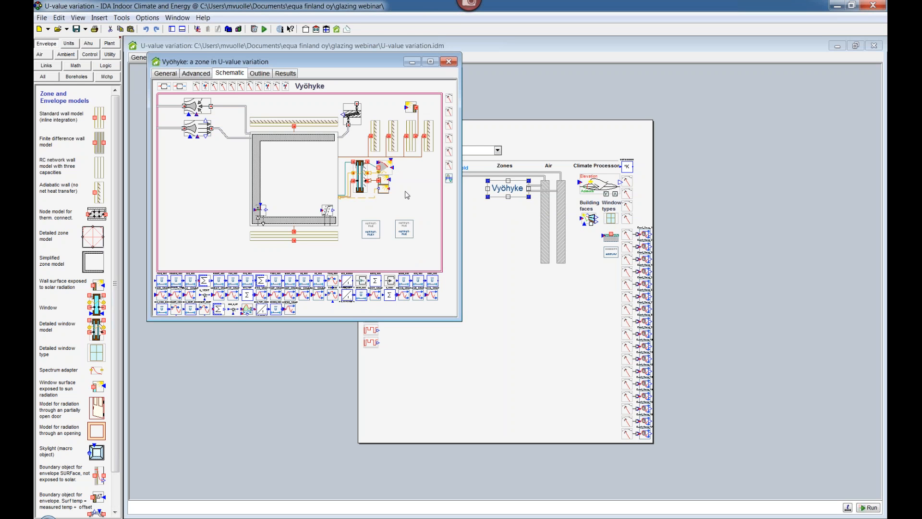
# - Compare the annual glass U-value diagrams without and with surface resistances from the zone's two output files and close the zone
pyautogui.doubleClick(403, 233)
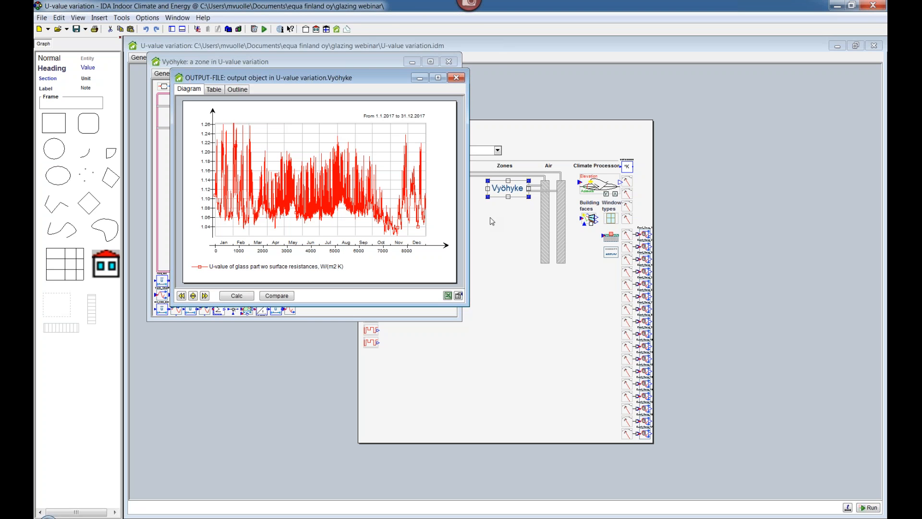
pyautogui.click(456, 79)
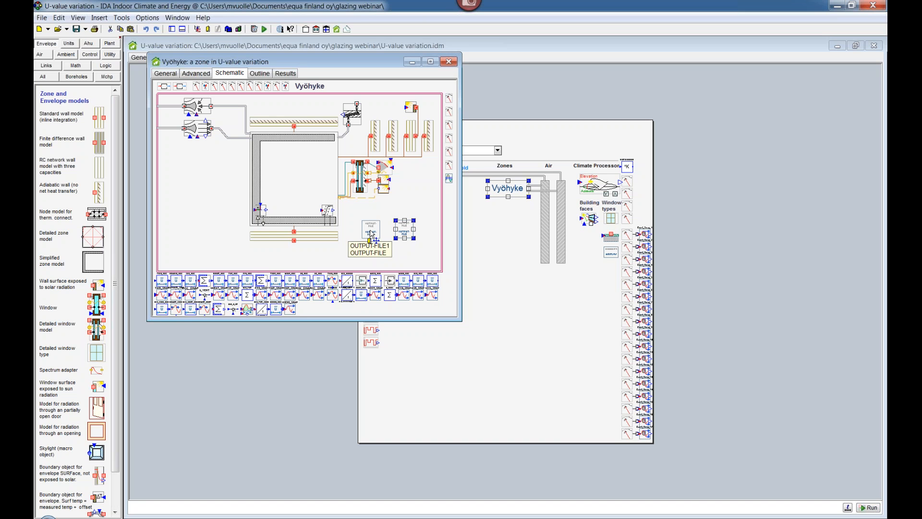
pyautogui.doubleClick(371, 235)
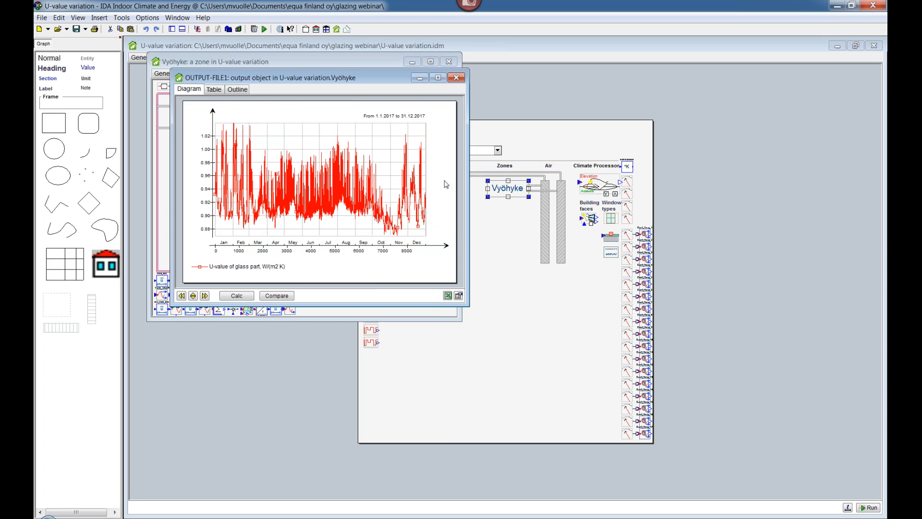
pyautogui.click(456, 78)
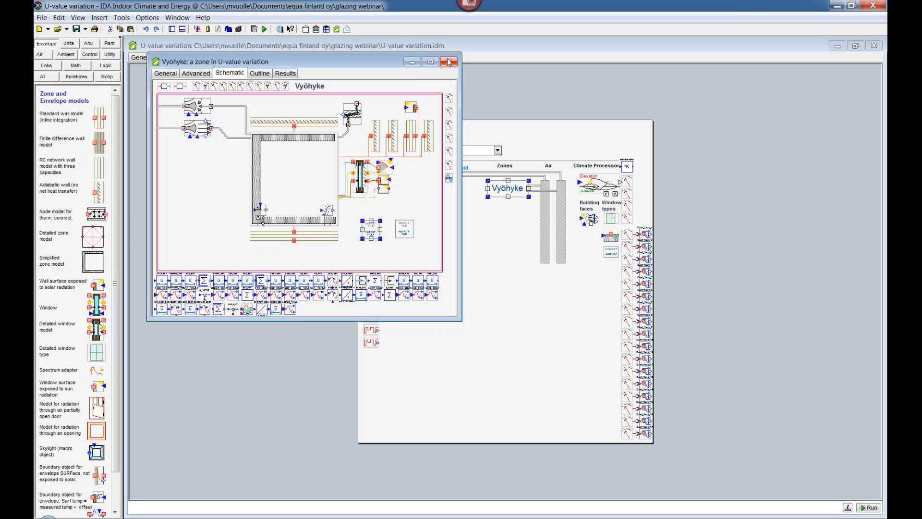
pyautogui.click(451, 62)
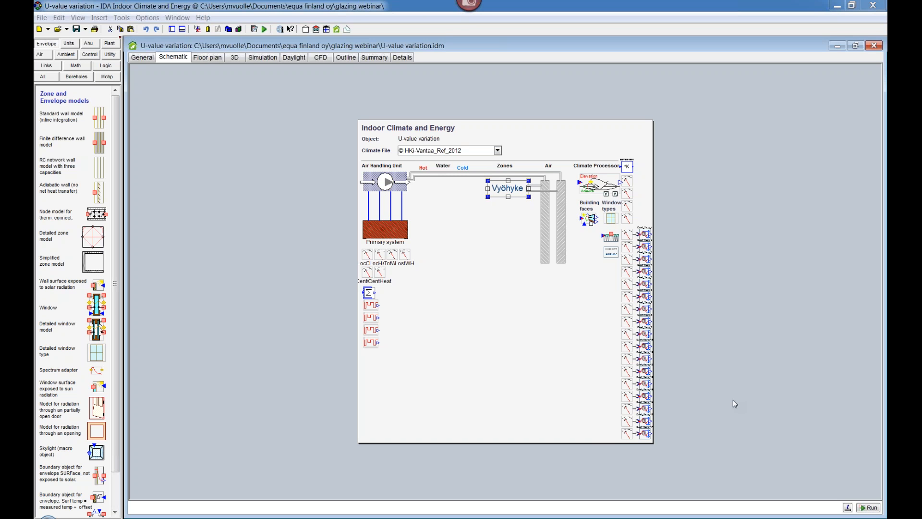
# - Return to the building's general data, review its thermal bridge coefficients and close them
pyautogui.click(140, 56)
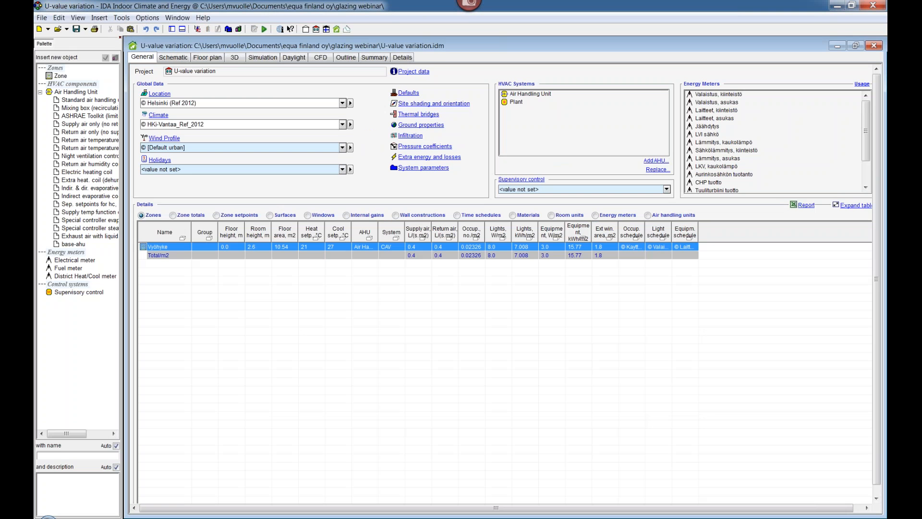
pyautogui.click(422, 115)
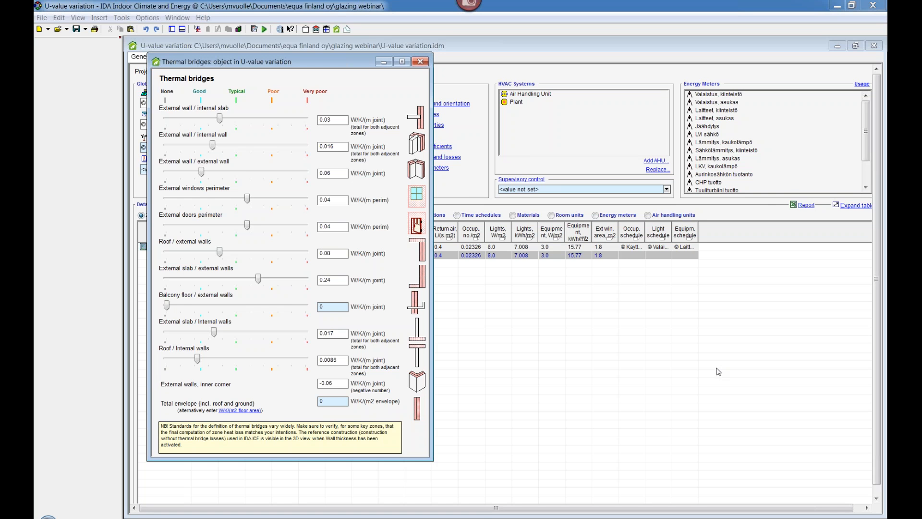
pyautogui.click(420, 61)
pyautogui.click(186, 59)
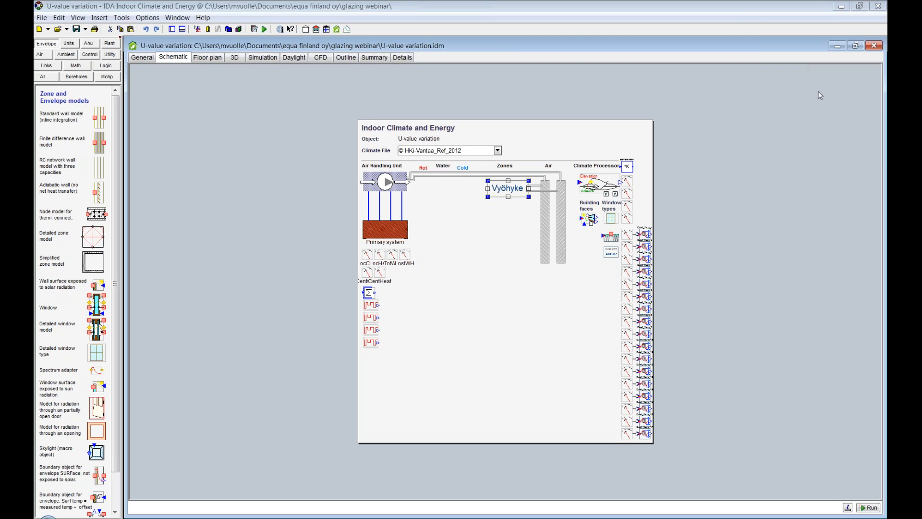
pyautogui.click(659, 314)
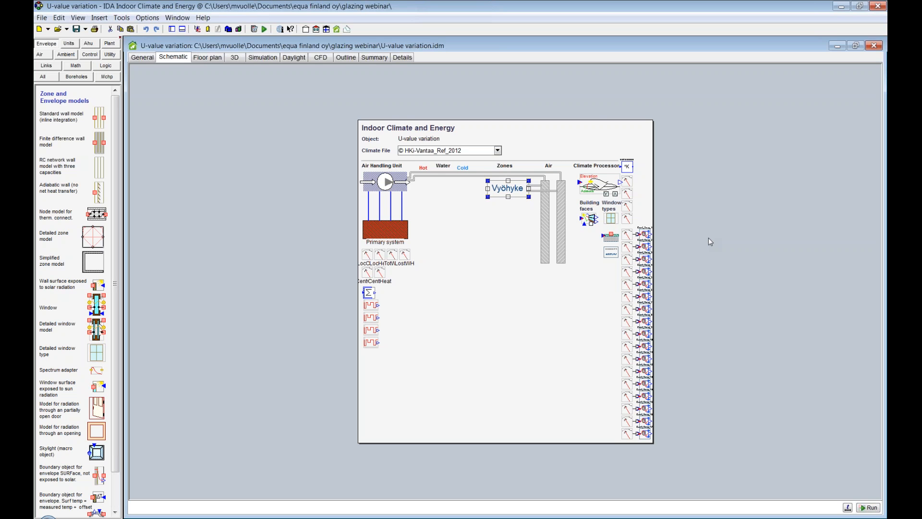
pyautogui.click(153, 57)
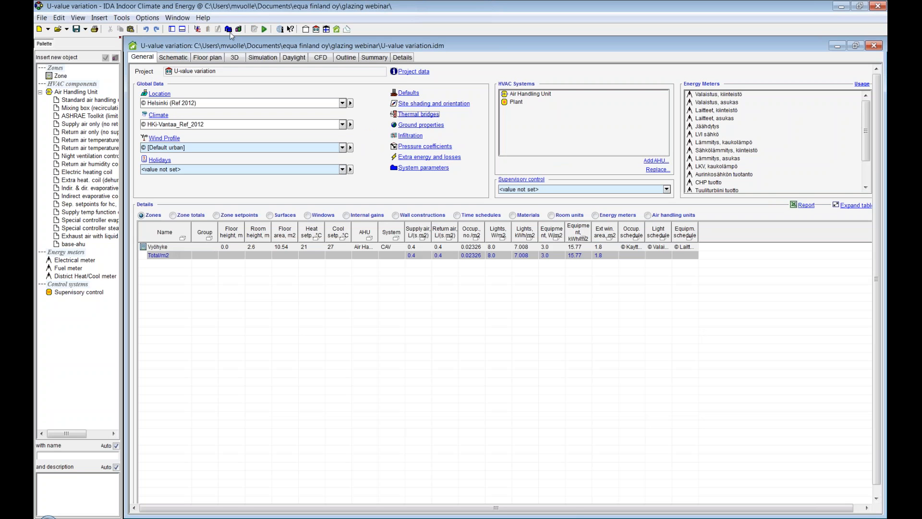
# - Create a new building model containing one zone and open the settings of the window in the zone's Wall 3
pyautogui.click(227, 30)
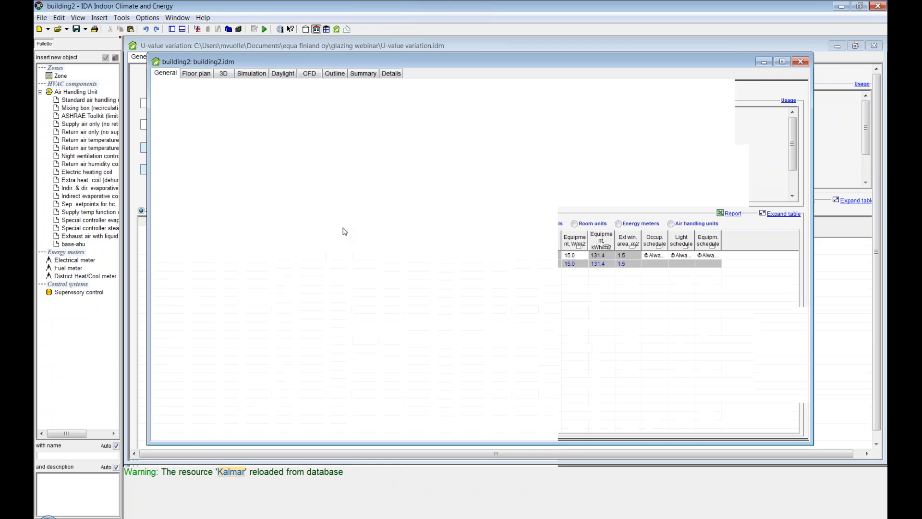
pyautogui.moveTo(334, 63); pyautogui.dragTo(340, 59)
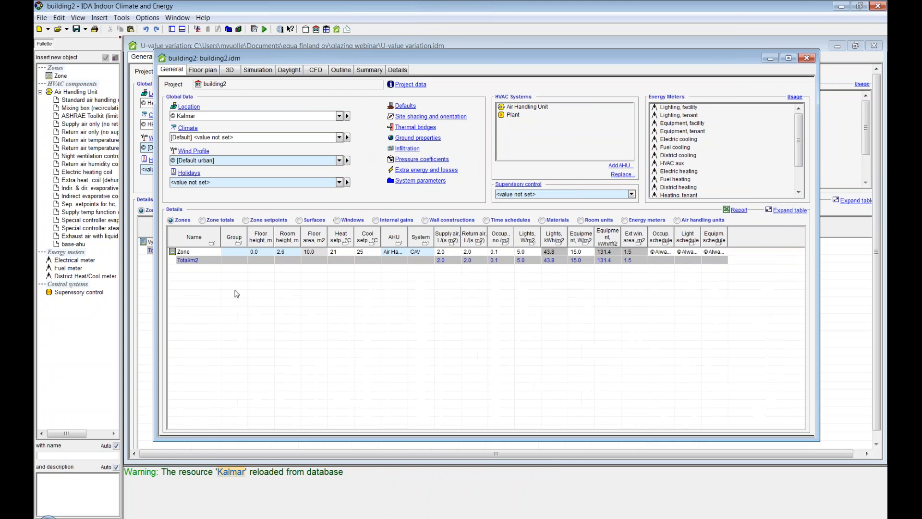
pyautogui.doubleClick(201, 255)
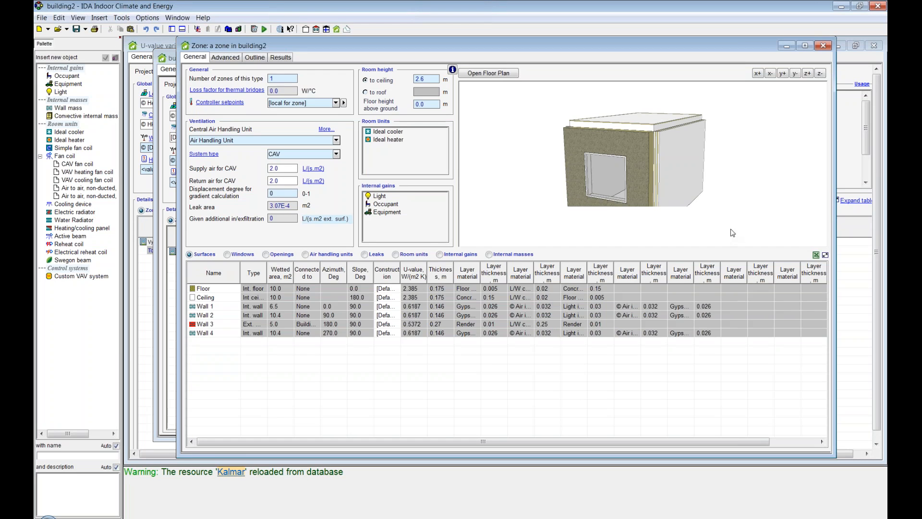
pyautogui.doubleClick(613, 182)
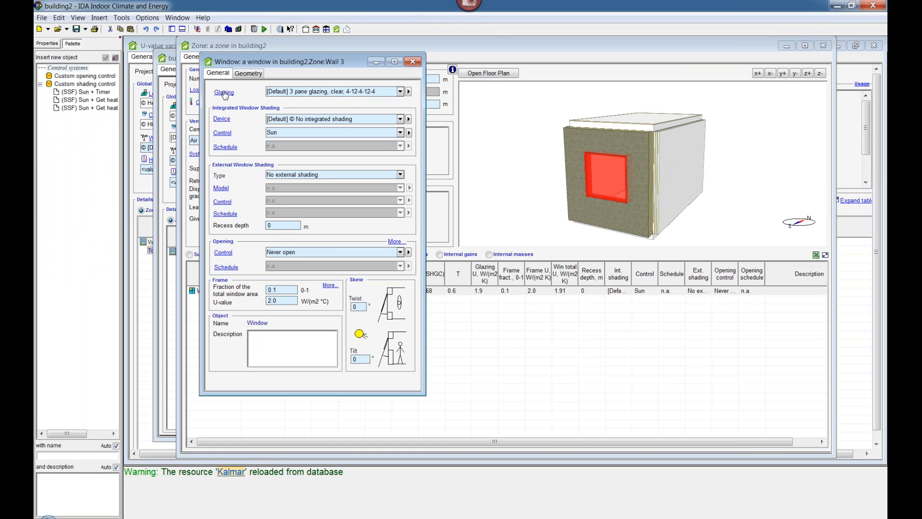
# - Review the window's glass construction with shading coefficients expressed by single pane and double pane reference, and close it
pyautogui.click(224, 92)
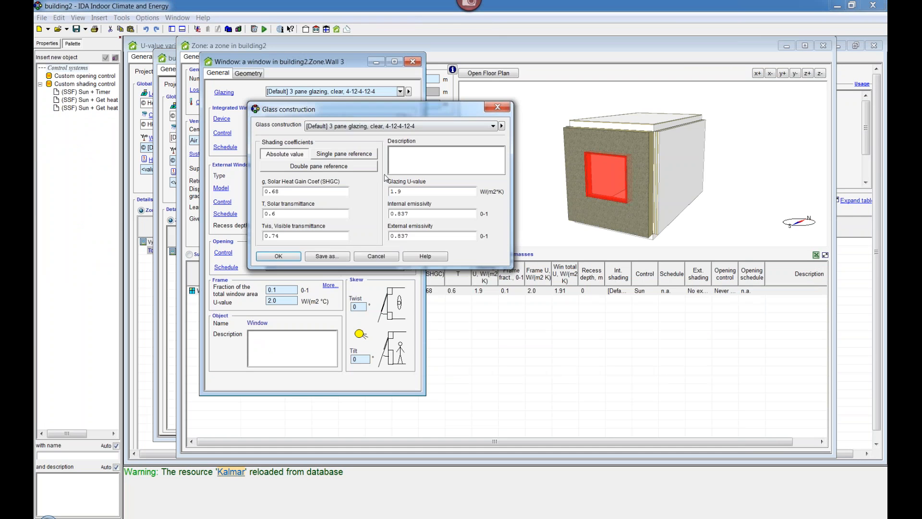
pyautogui.click(335, 154)
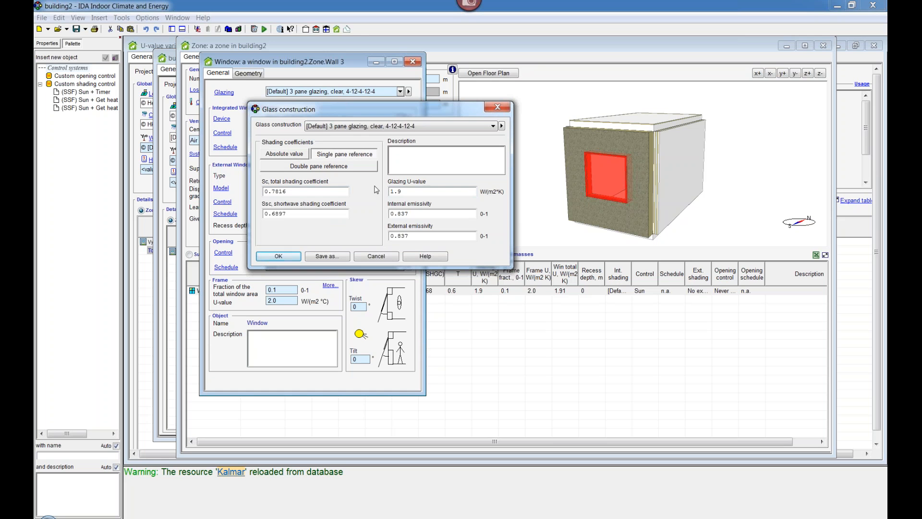
pyautogui.click(349, 169)
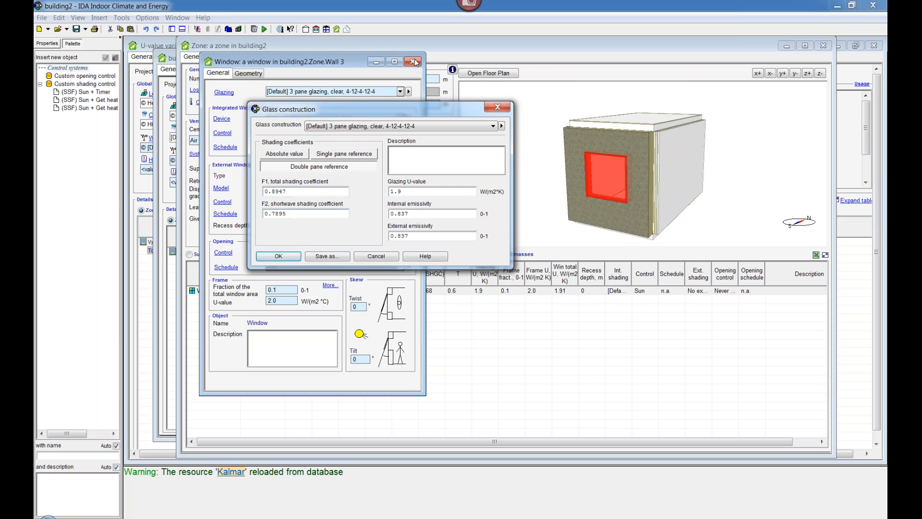
pyautogui.click(278, 256)
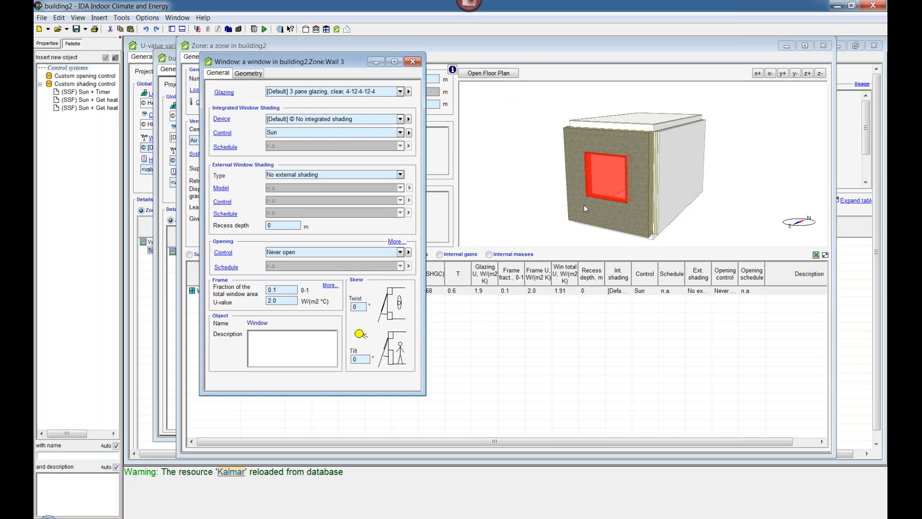
# - Open Wall 3, delete its standard window and place a detailed window on the wall surface instead
pyautogui.click(583, 204)
pyautogui.doubleClick(583, 204)
pyautogui.click(356, 200)
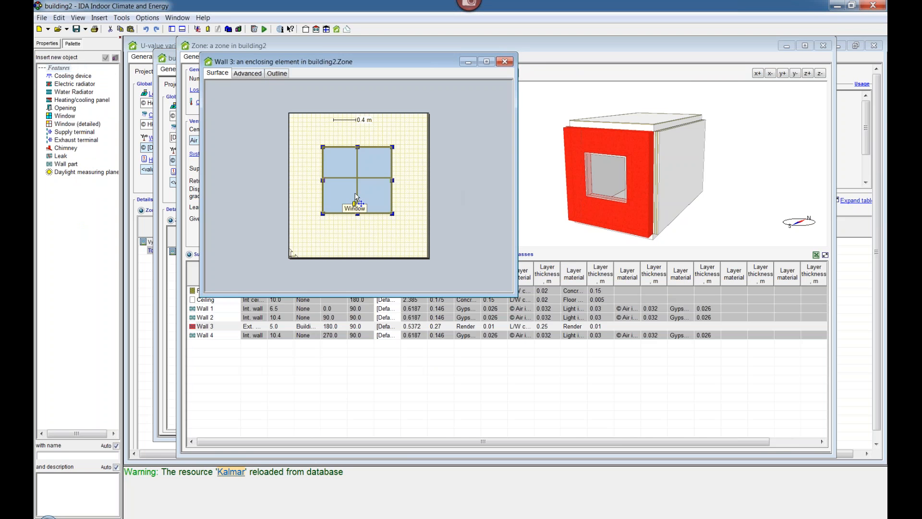
pyautogui.moveTo(355, 200); pyautogui.dragTo(355, 196)
pyautogui.press('Delete')
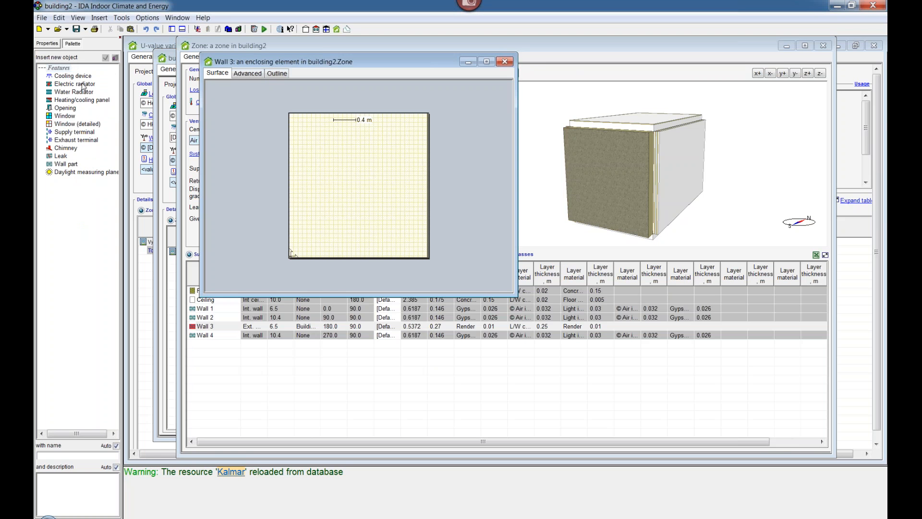
pyautogui.click(72, 125)
pyautogui.click(330, 156)
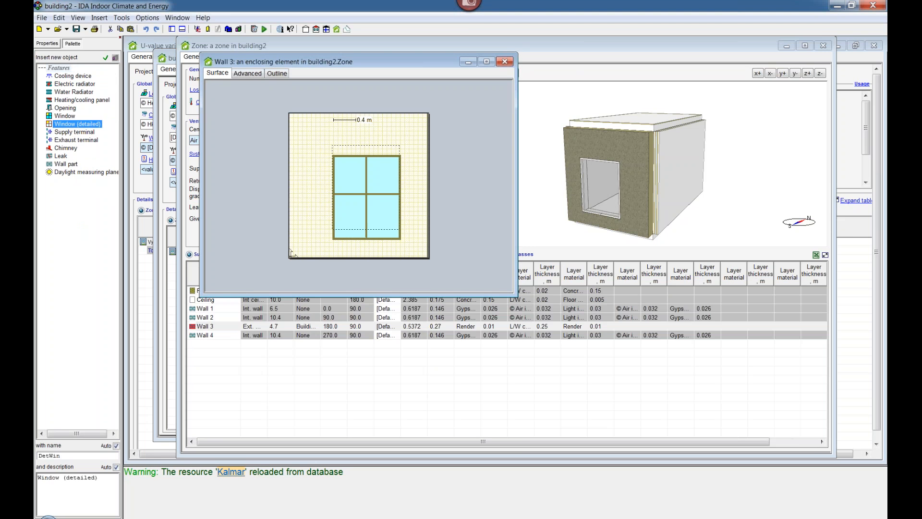
# - Open the detailed window's settings and set its ventilated construction to Wall
pyautogui.doubleClick(359, 169)
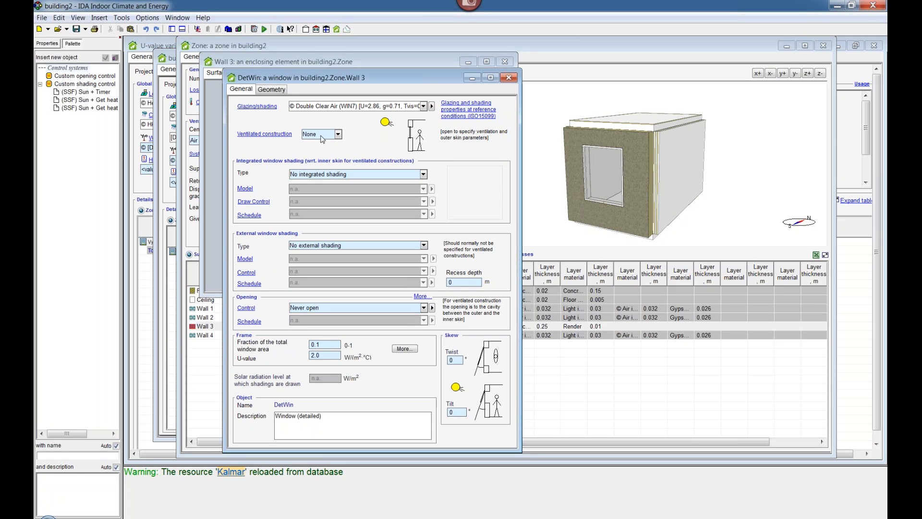
pyautogui.click(339, 135)
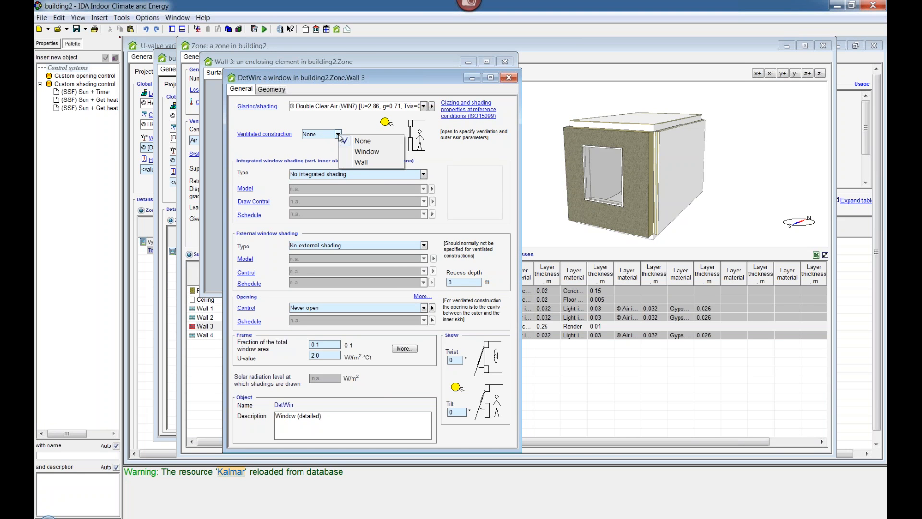
pyautogui.click(361, 164)
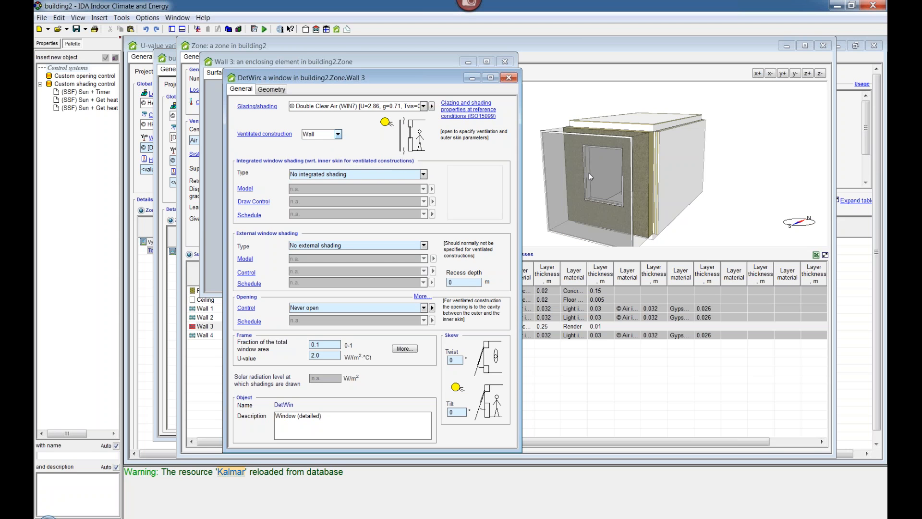
# - Change the ventilated construction to Window, review its outer skin and cavity ventilation parameters, and close them
pyautogui.click(338, 134)
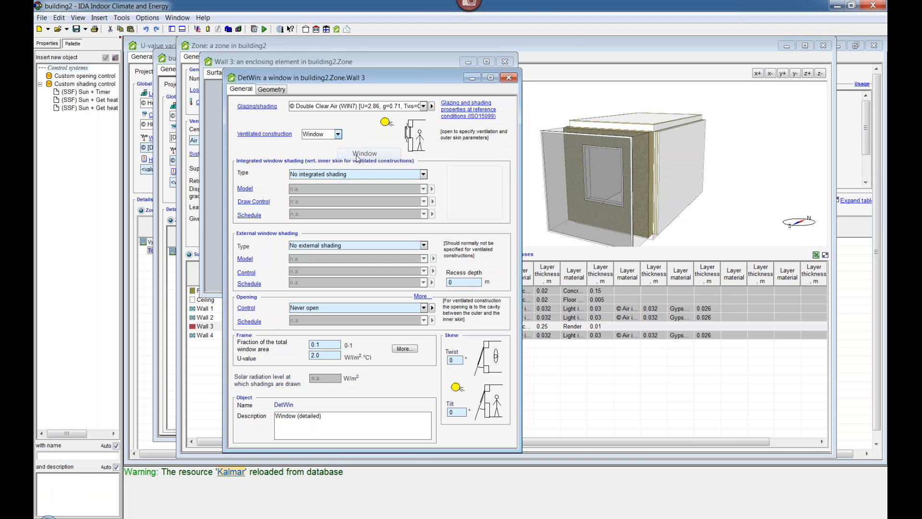
pyautogui.click(365, 153)
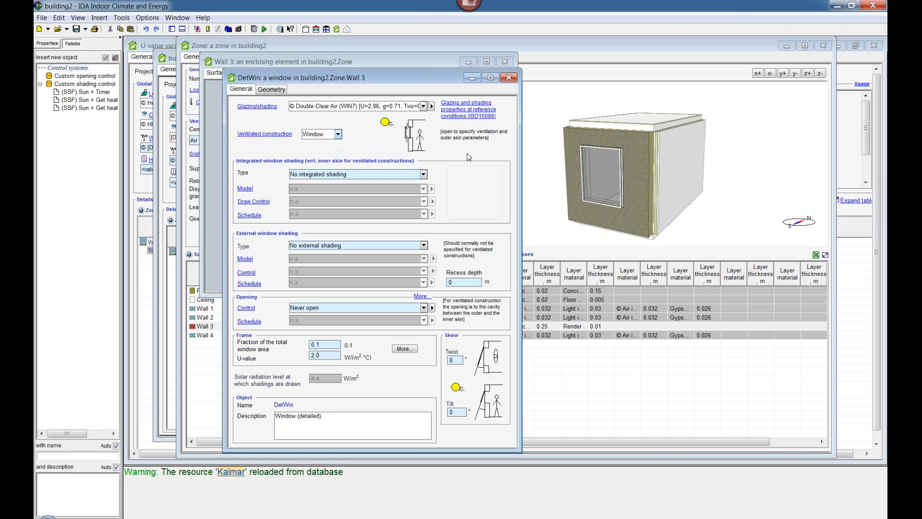
pyautogui.click(259, 136)
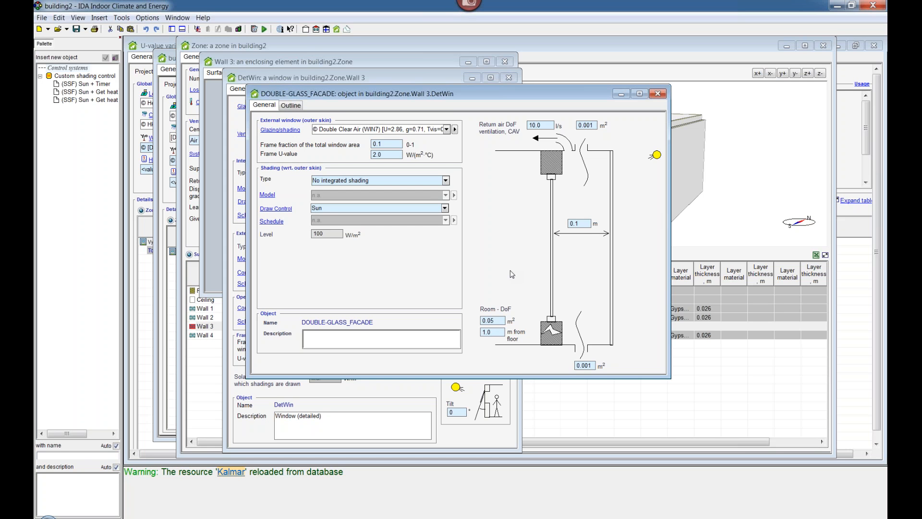
pyautogui.click(657, 93)
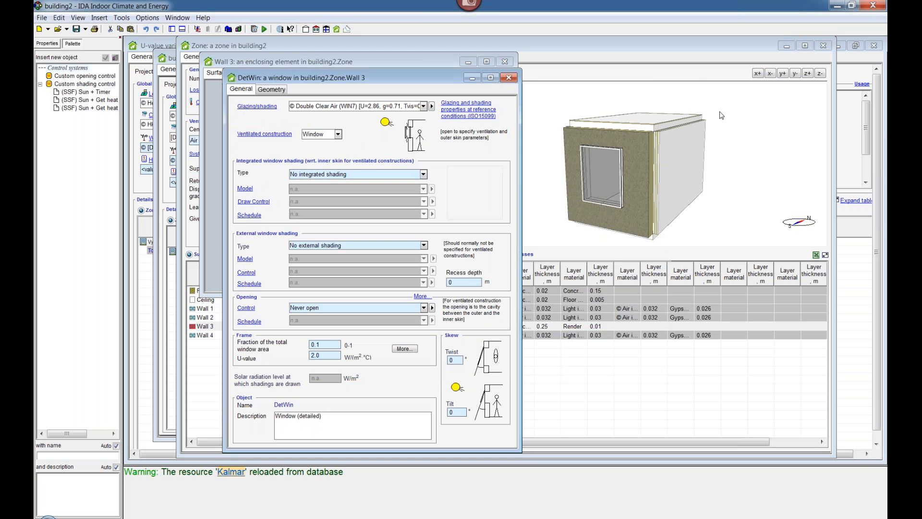